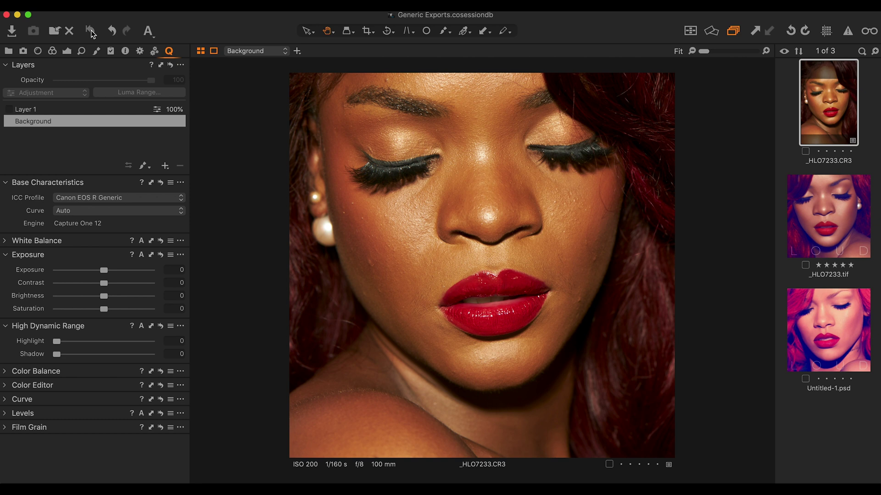
# - Preview the raw portrait without its adjustments, and switch to Photoshop to display only the BG Layer
pyautogui.moveTo(91, 33); pyautogui.dragTo(91, 33)
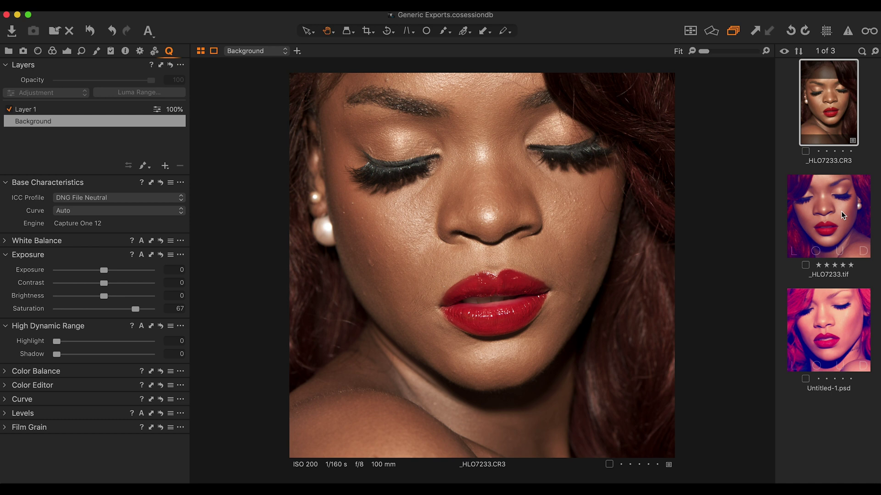
pyautogui.press('super+Tab')
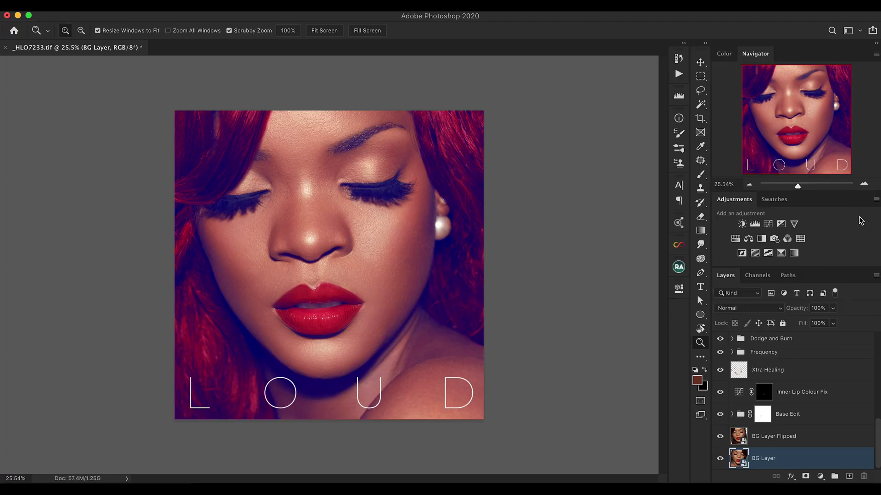
pyautogui.press('alt')
pyautogui.keyDown('alt'); pyautogui.click(720, 461); pyautogui.keyUp('alt')
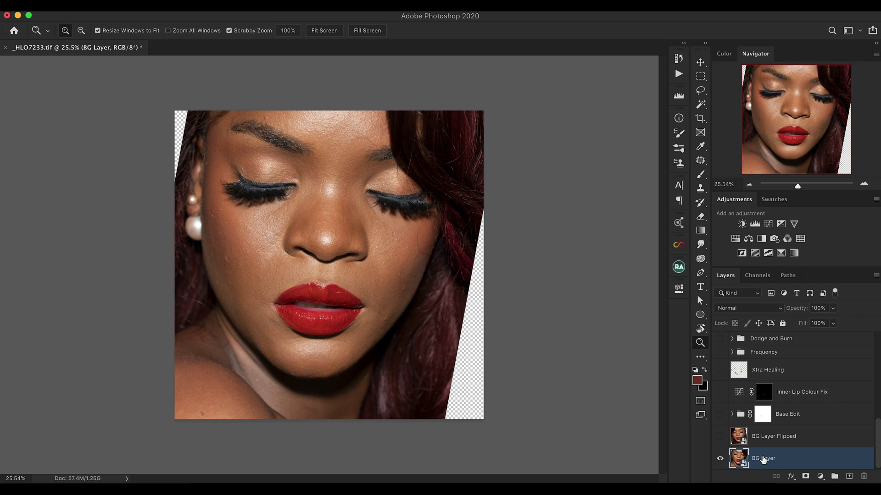
# - Switch to Capture One to view Untitled-1.psd and the finished _HLO7233.tif, and return to Photoshop
pyautogui.press('super+Tab')
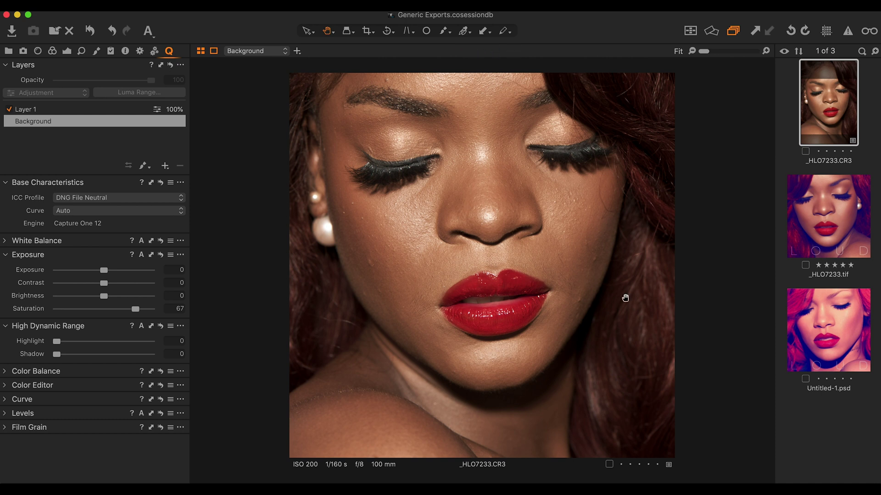
pyautogui.click(839, 336)
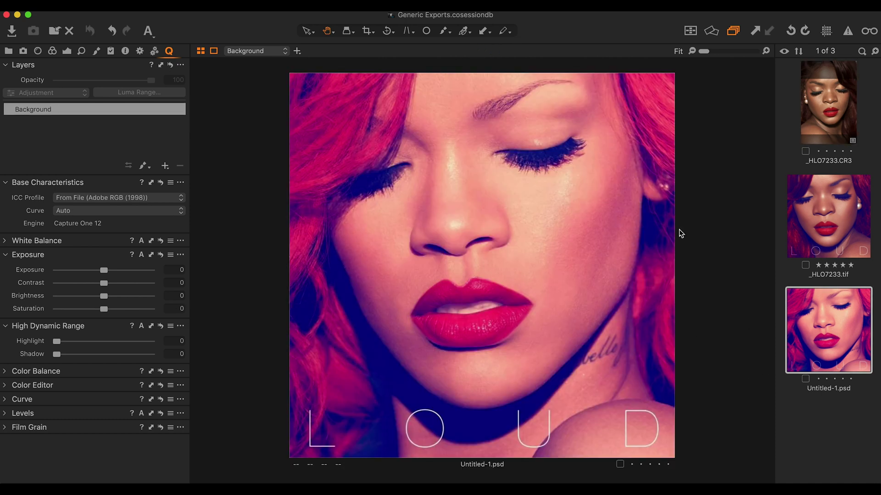
pyautogui.click(825, 210)
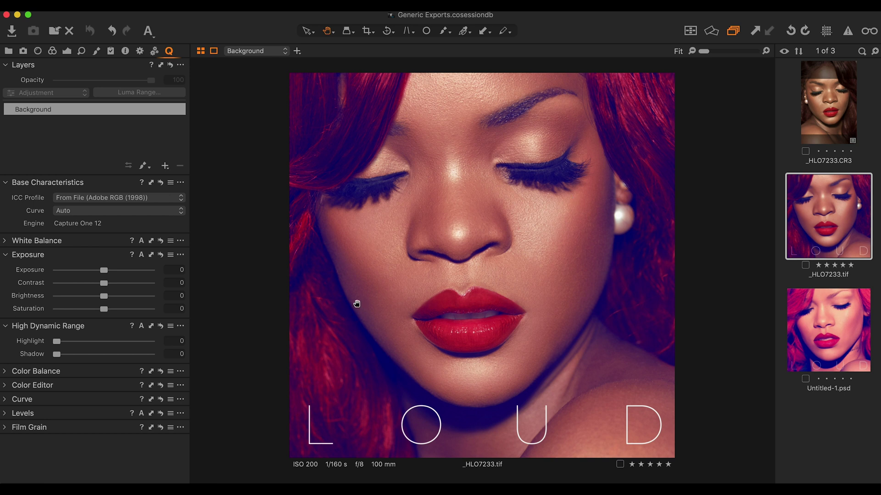
pyautogui.press('super+Tab')
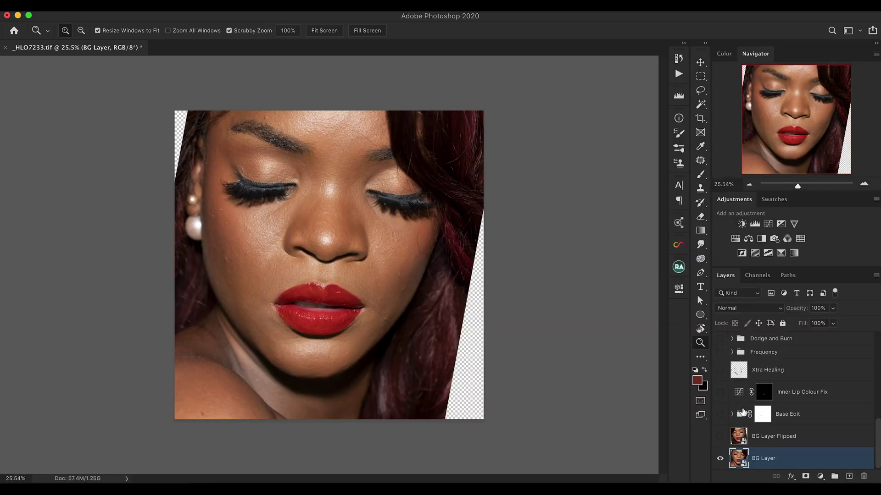
# - Show the BG Layer Flipped layer and the Base Edit group, comparing the portrait with the group off and on
pyautogui.click(719, 438)
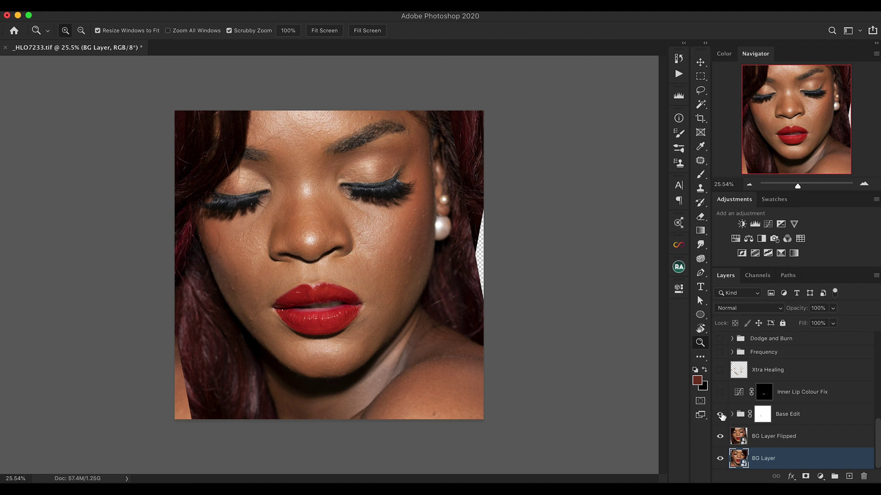
pyautogui.click(720, 415)
pyautogui.click(720, 415)
pyautogui.click(720, 415)
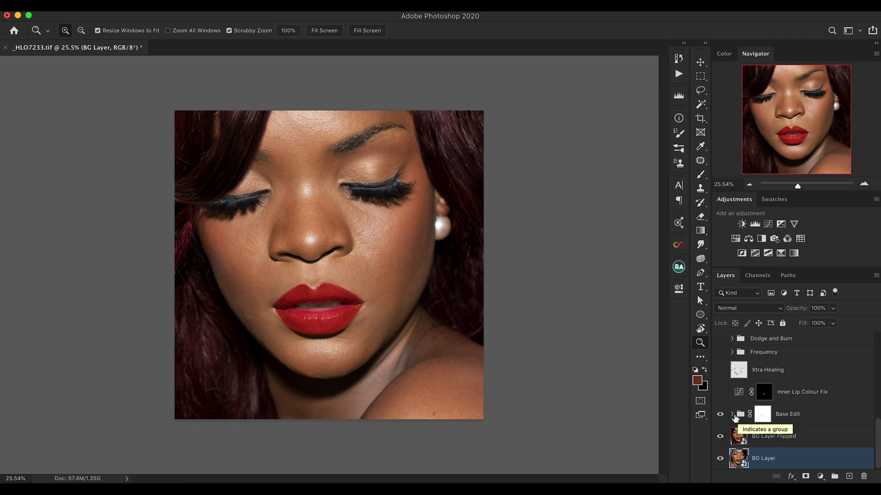
# - Expand the Base Edit and 1st Set groups and hide all layers inside 1st Set, from Lip Fix to Hair Crop Fix
pyautogui.click(732, 414)
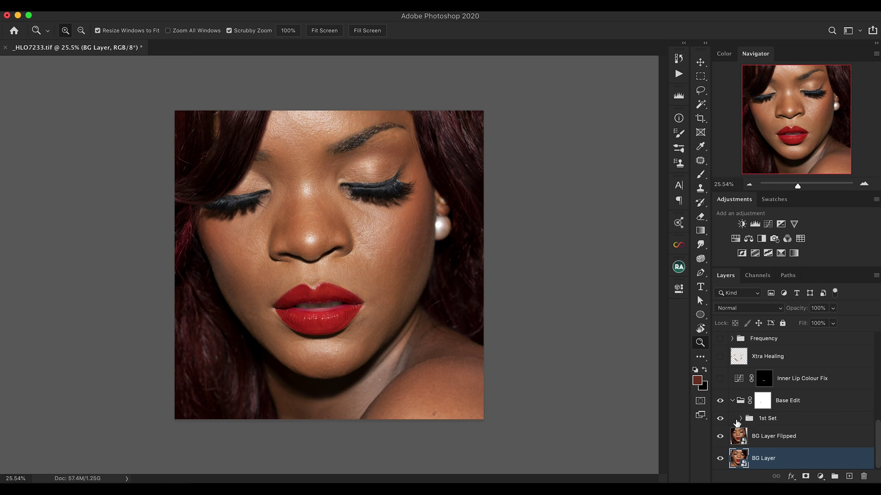
pyautogui.click(740, 419)
pyautogui.scroll(-10, 796, 429)
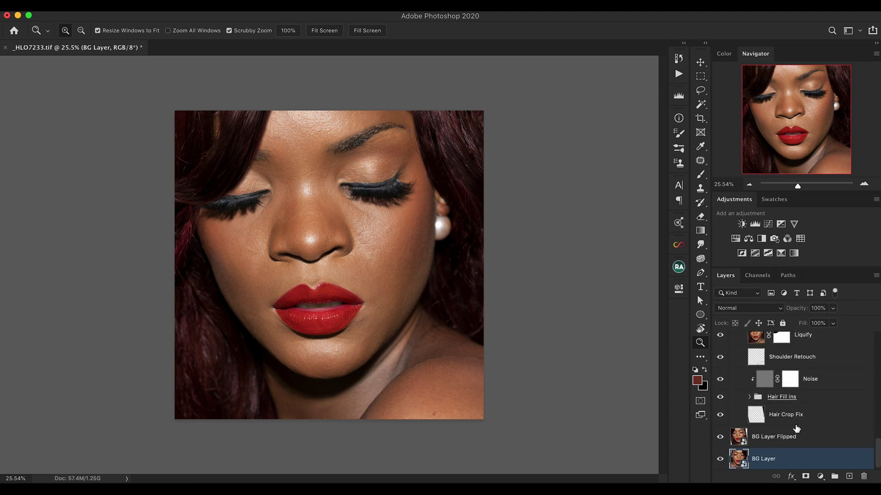
pyautogui.keyDown('alt'); pyautogui.click(720, 414); pyautogui.keyUp('alt')
pyautogui.keyDown('alt'); pyautogui.click(719, 415); pyautogui.keyUp('alt')
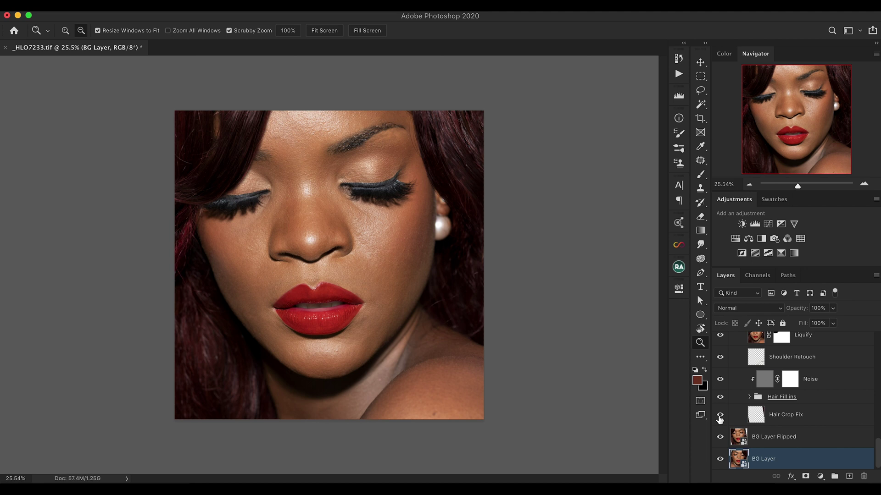
pyautogui.scroll(6, 723, 404)
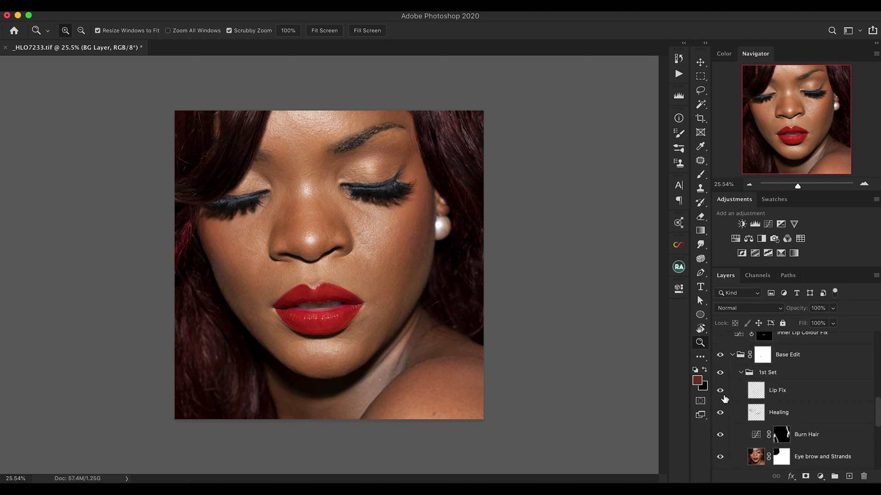
pyautogui.moveTo(720, 392)
pyautogui.mouseDown()
pyautogui.moveTo(720, 466)
pyautogui.moveTo(720, 414)
pyautogui.mouseUp()
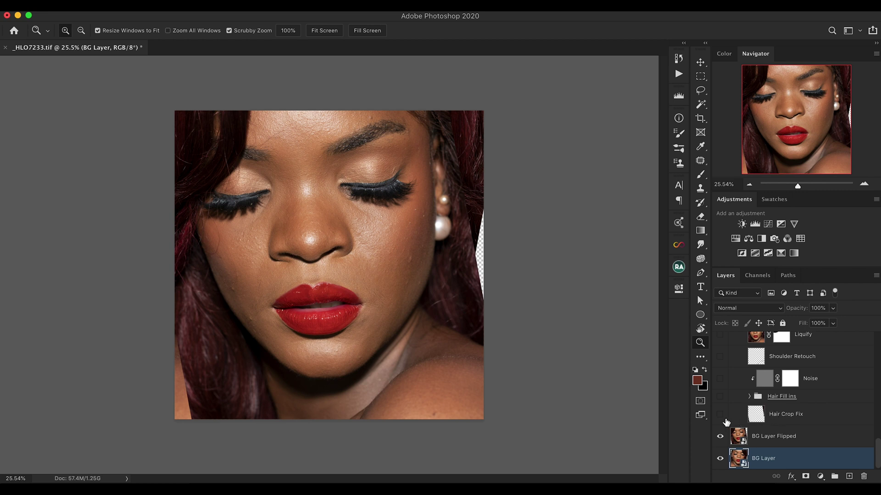
# - Hide the BG Layer and show the Hair Crop Fix layer and the Hair Fill ins group, comparing the hair with and without the fill-ins
pyautogui.click(719, 458)
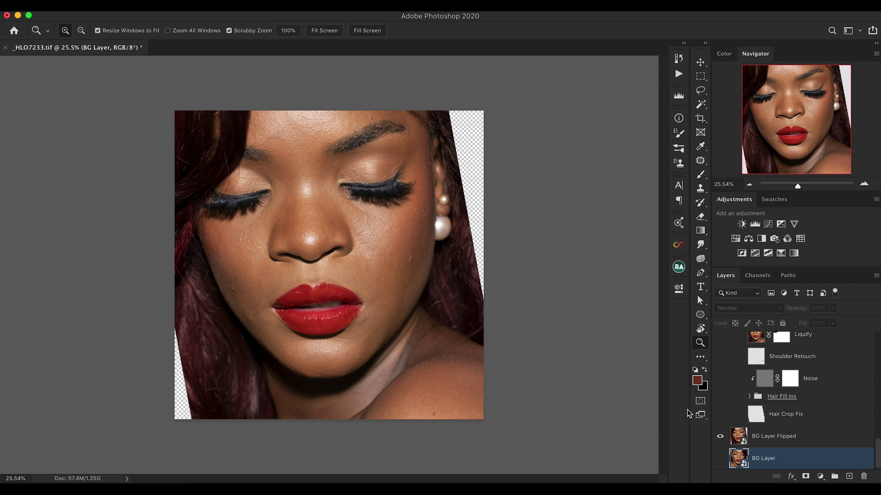
pyautogui.click(719, 415)
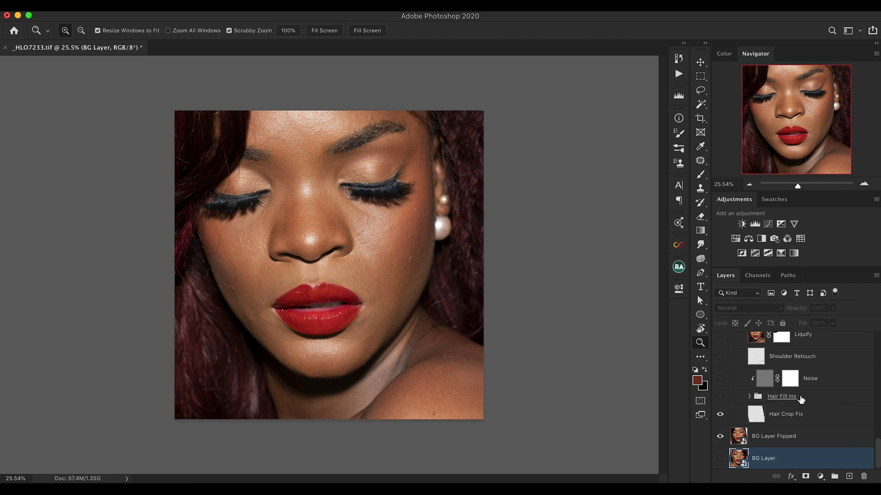
pyautogui.click(719, 396)
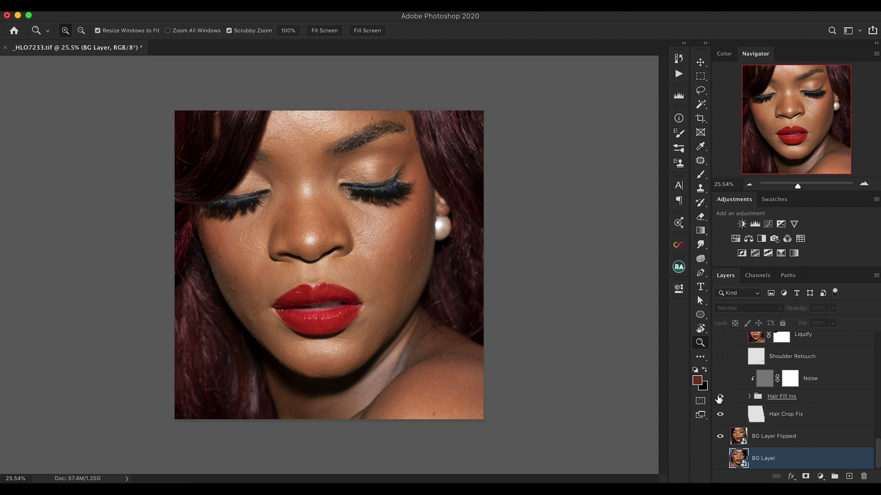
pyautogui.click(719, 397)
pyautogui.click(720, 396)
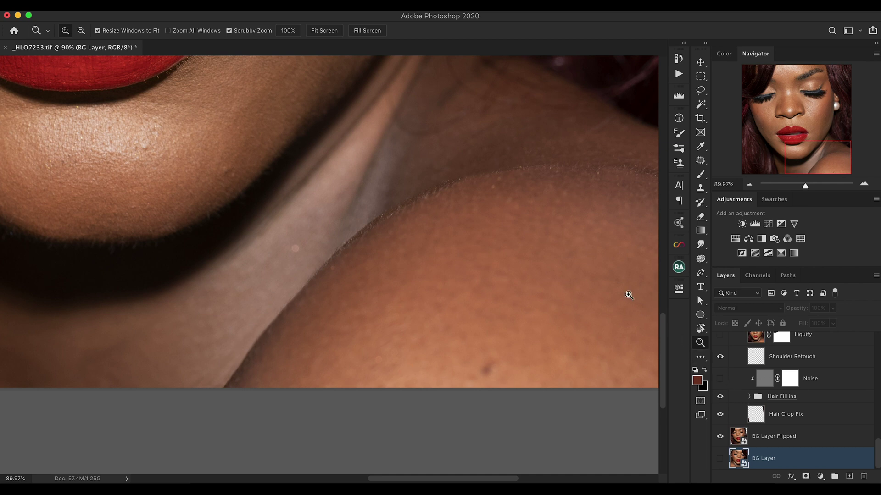
# - Compare the shoulder edge up close with the Shoulder Retouch layer off and on, leaving the layer shown
pyautogui.click(719, 357)
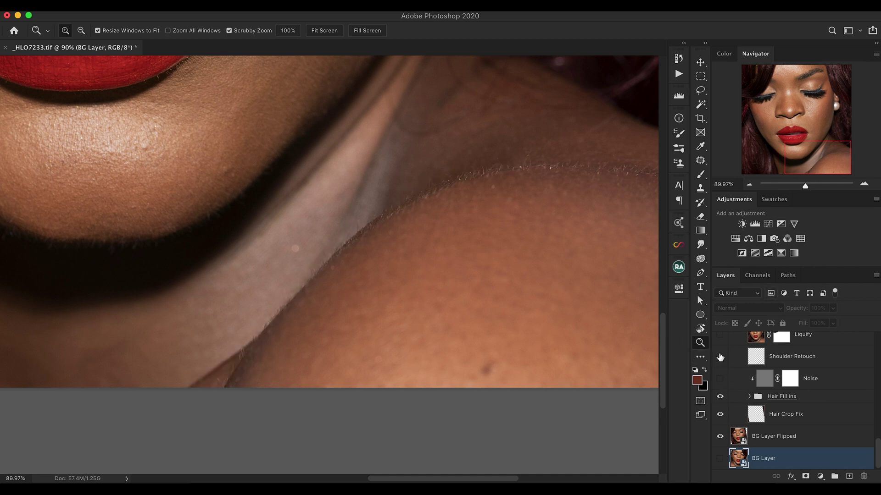
pyautogui.click(719, 357)
pyautogui.click(720, 357)
pyautogui.click(719, 357)
pyautogui.click(720, 357)
pyautogui.click(719, 357)
pyautogui.moveTo(425, 264); pyautogui.dragTo(427, 245)
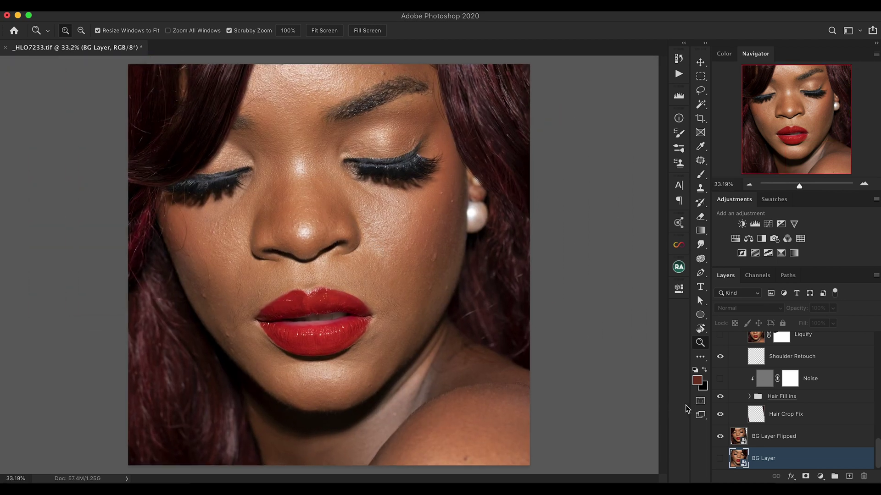
# - Show the Liquify layer and compare the face shape with it off and on
pyautogui.scroll(2, 778, 388)
pyautogui.scroll(1, 775, 389)
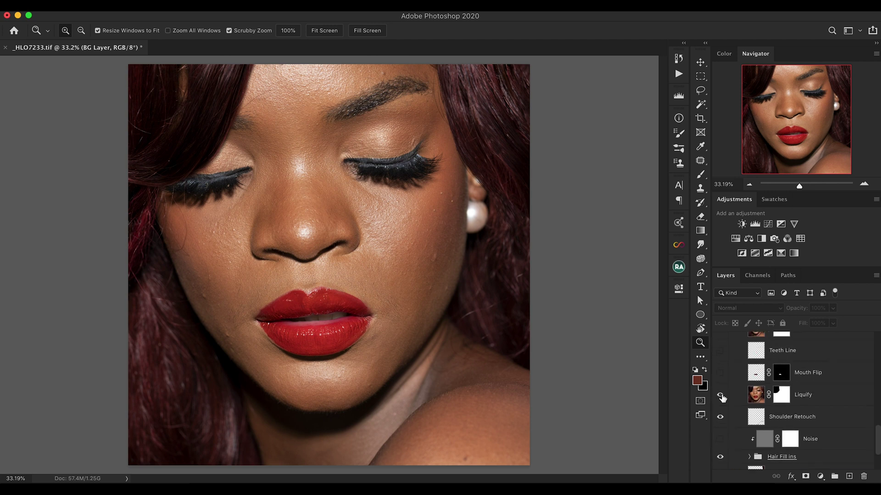
pyautogui.click(720, 396)
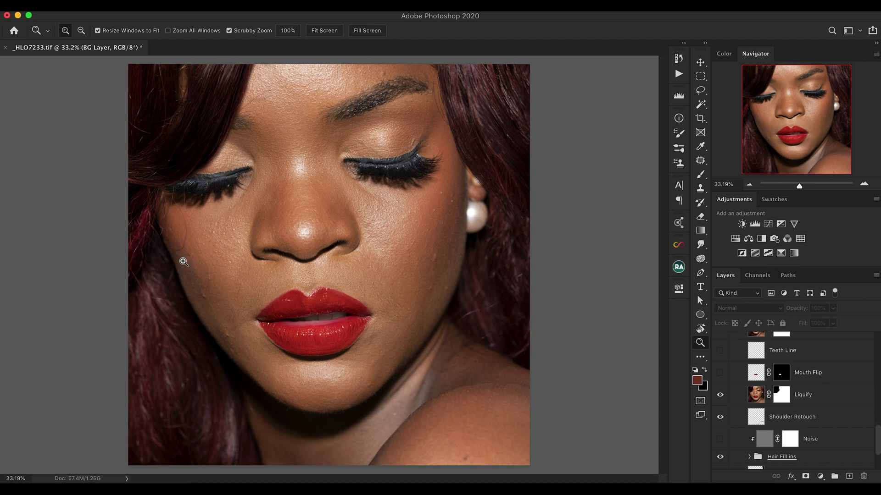
pyautogui.click(719, 395)
pyautogui.click(720, 395)
# - Show the Mouth Flip layer and compare the mouth up close with it off and on
pyautogui.click(720, 372)
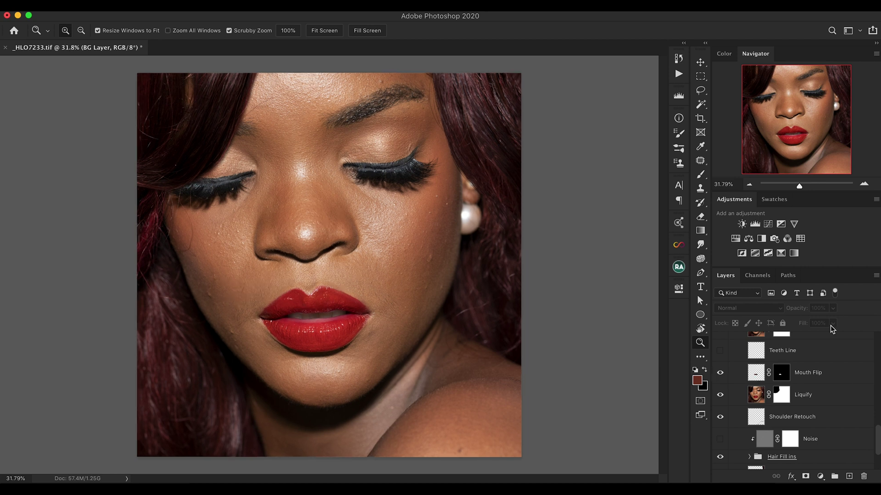
pyautogui.moveTo(326, 310); pyautogui.dragTo(350, 311)
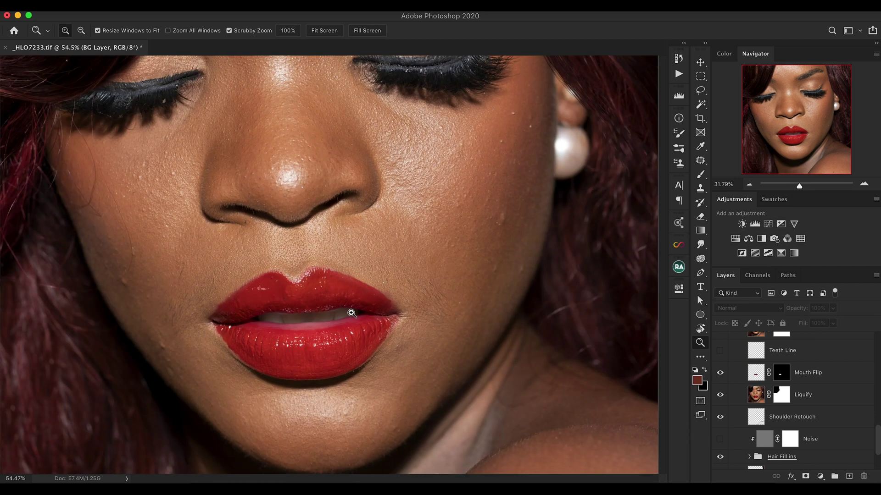
pyautogui.click(719, 373)
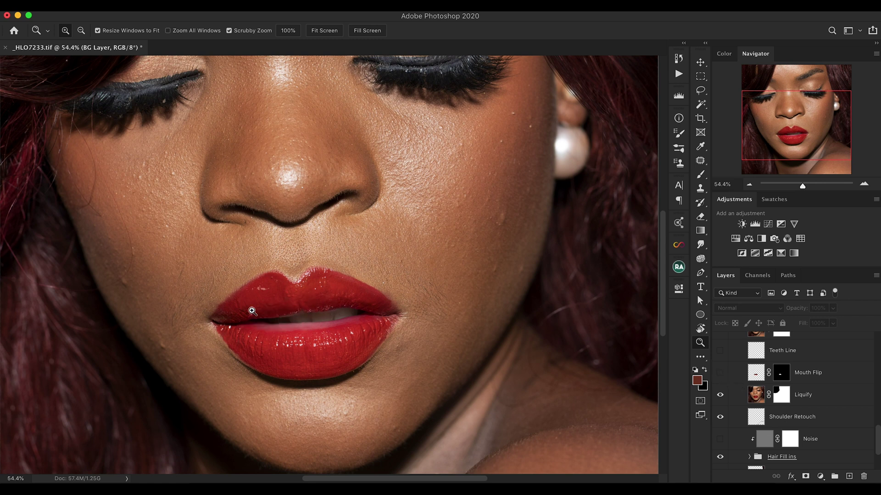
pyautogui.click(720, 373)
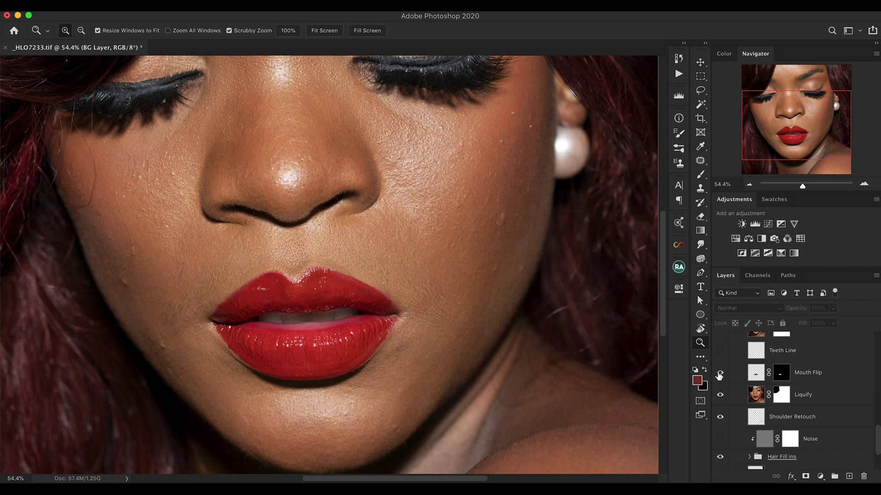
# - Inspect the Mouth Flip layer mask by itself and return to the normal image view
pyautogui.press('alt')
pyautogui.keyDown('alt'); pyautogui.click(781, 376); pyautogui.keyUp('alt')
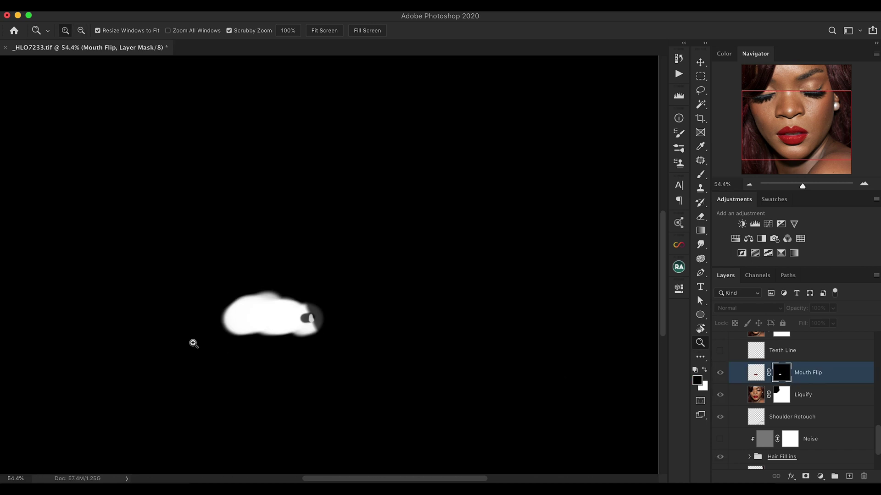
pyautogui.keyDown('alt'); pyautogui.click(781, 378); pyautogui.keyUp('alt')
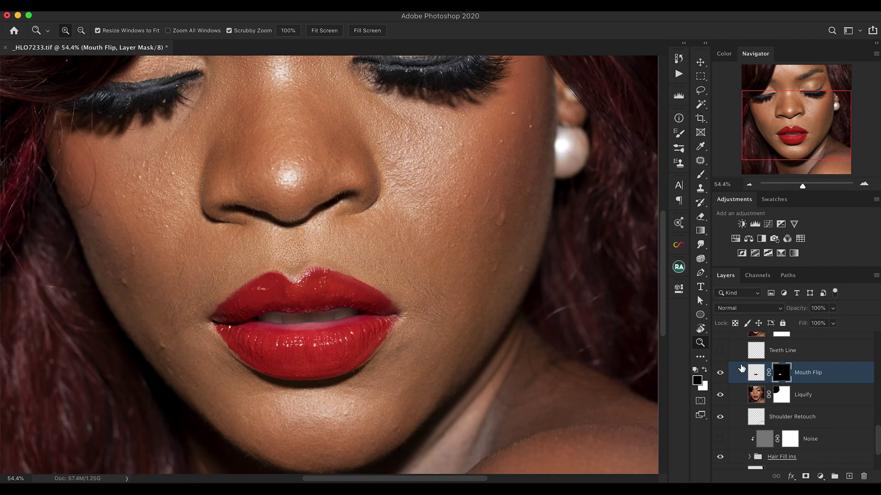
# - Show the Teeth Line and Eye brow and Strands layers, checking the teeth up close with Mouth Flip off and on
pyautogui.scroll(3, 752, 367)
pyautogui.click(720, 407)
pyautogui.moveTo(301, 321); pyautogui.dragTo(376, 314)
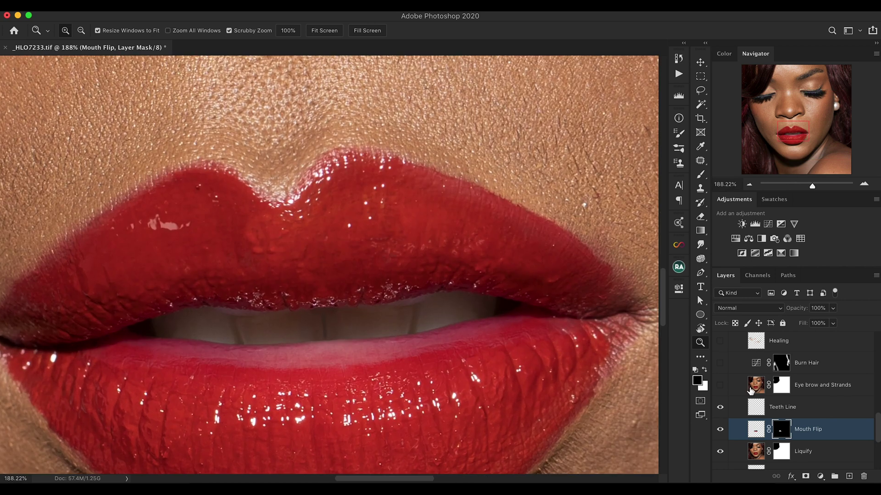
pyautogui.click(720, 428)
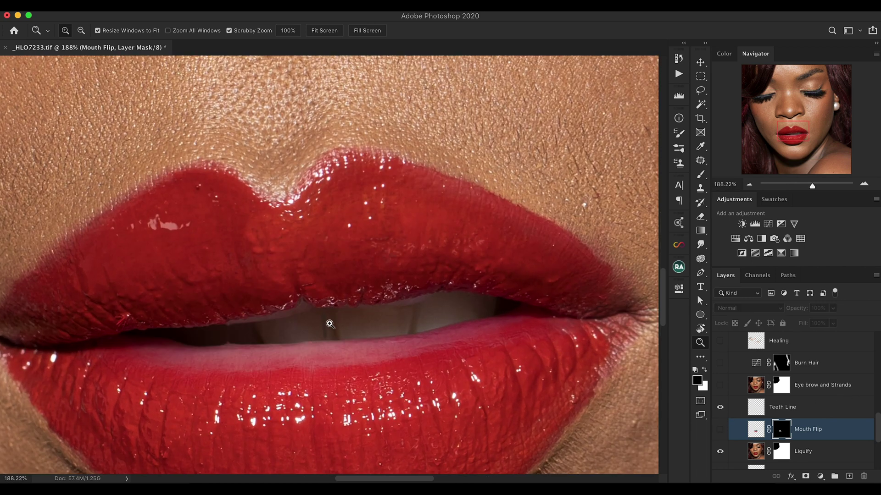
pyautogui.click(719, 430)
pyautogui.hotkey('ctrl', '0')
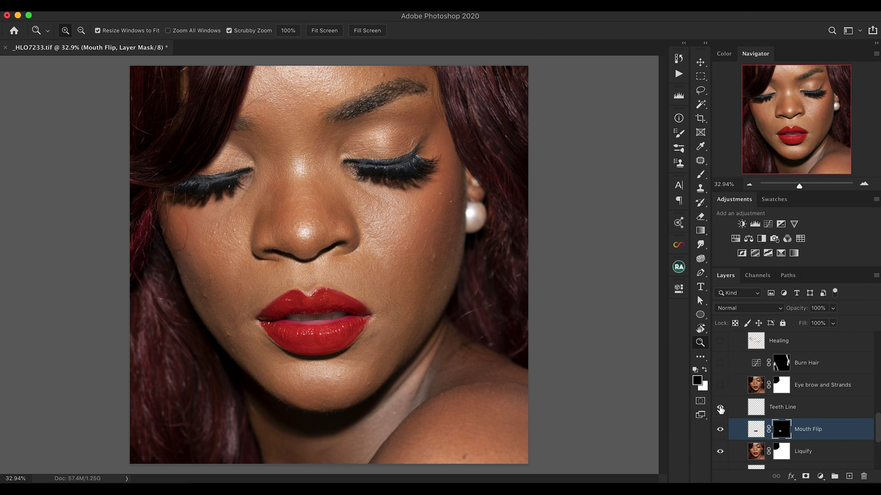
pyautogui.click(719, 385)
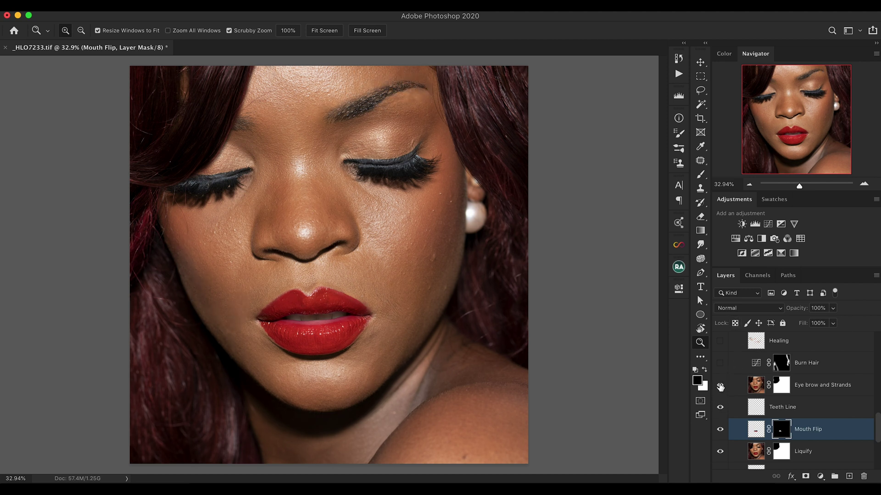
# - Switch to Capture One and compare the eyebrows and hair in Untitled-1.psd, _HLO7233.tif and _HLO7233.CR3
pyautogui.press('alt')
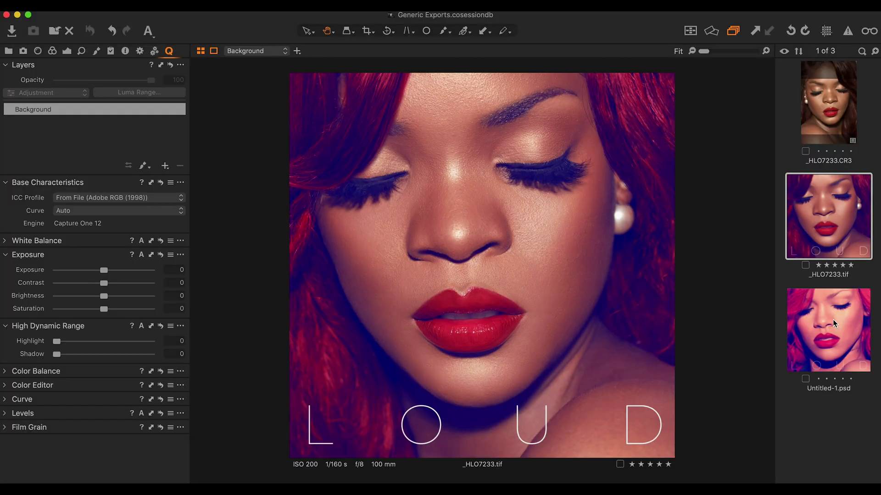
pyautogui.click(833, 322)
pyautogui.press('Left')
pyautogui.press('Left')
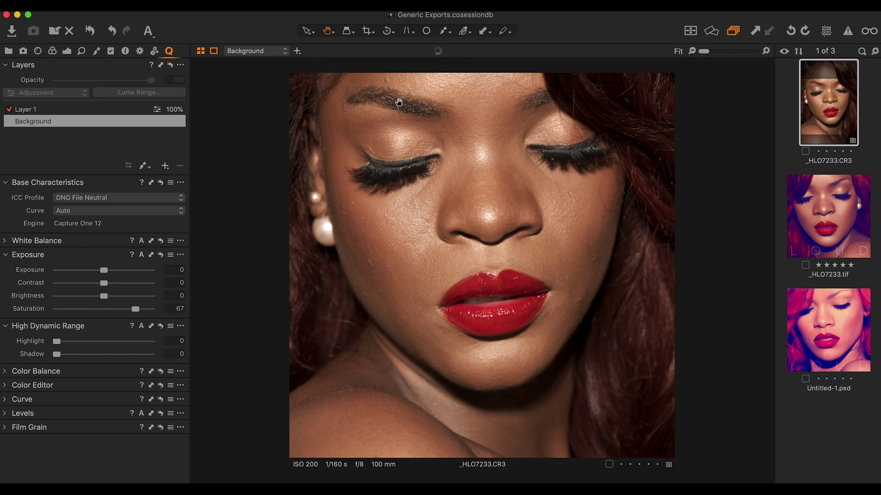
pyautogui.click(828, 208)
pyautogui.click(841, 329)
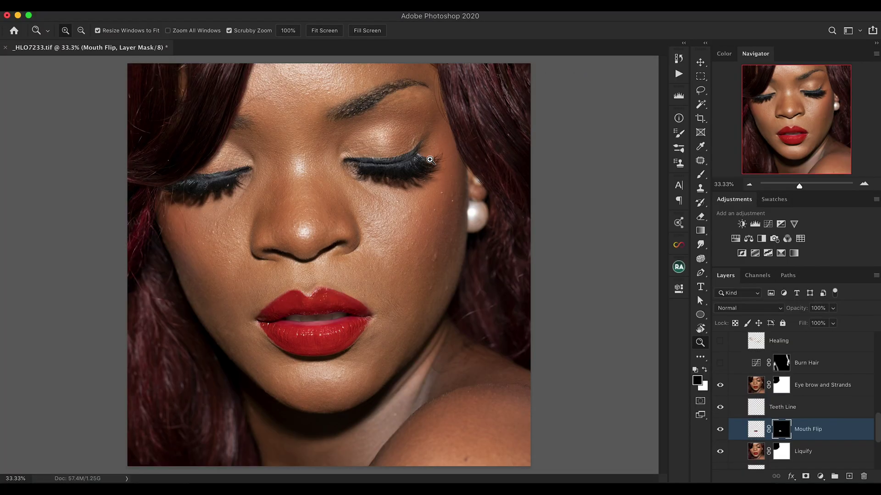
# - Compare the eyelashes and cheek up close with the Eye brow and Strands layer off and on
pyautogui.click(720, 385)
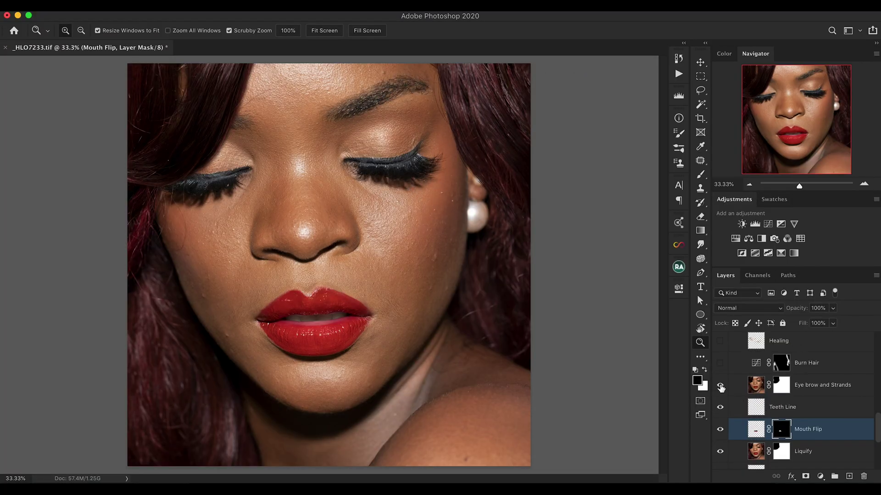
pyautogui.moveTo(391, 164); pyautogui.dragTo(479, 208)
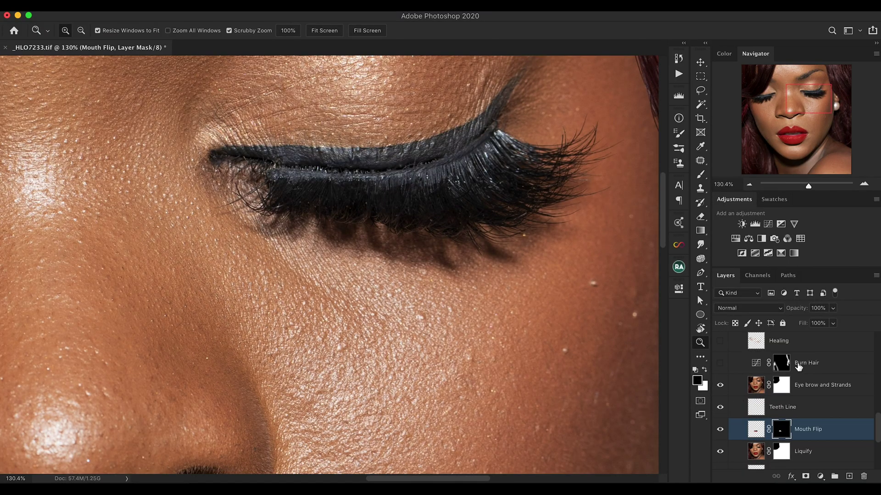
pyautogui.click(720, 385)
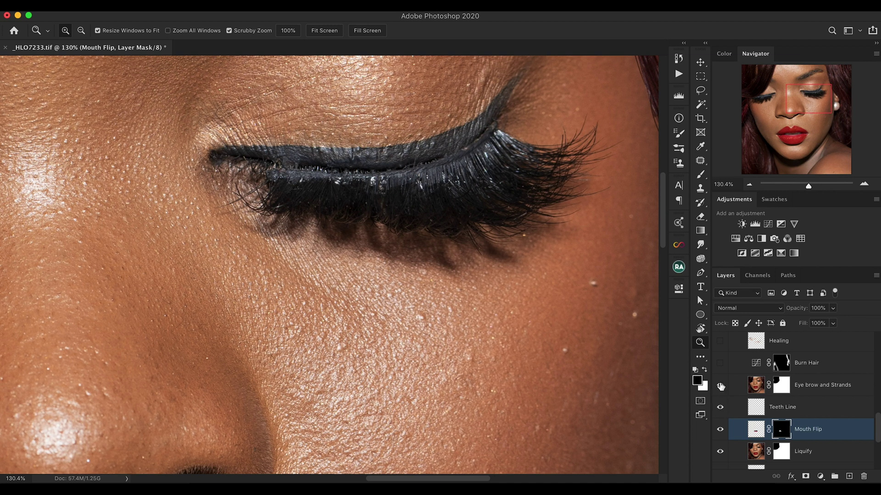
pyautogui.moveTo(482, 230); pyautogui.dragTo(321, 255)
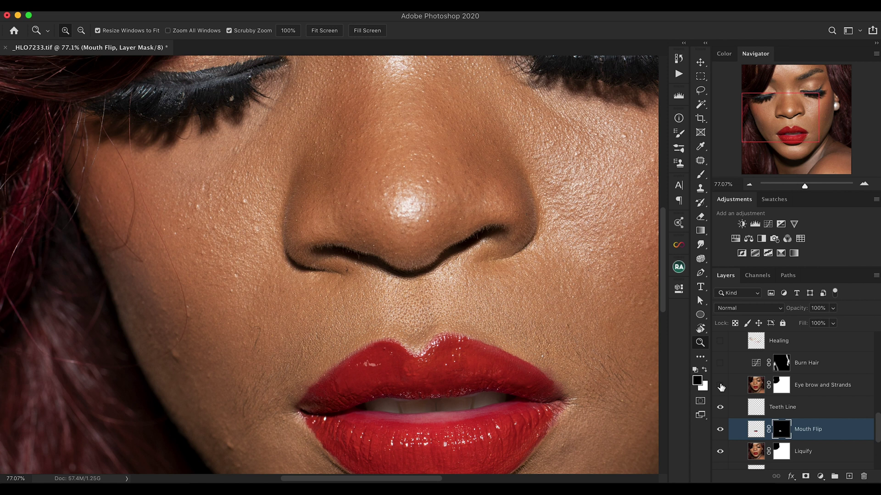
# - Show the Burn Hair layer and compare the whole portrait with it off and on
pyautogui.press('super+minus')
pyautogui.click(720, 363)
pyautogui.click(720, 363)
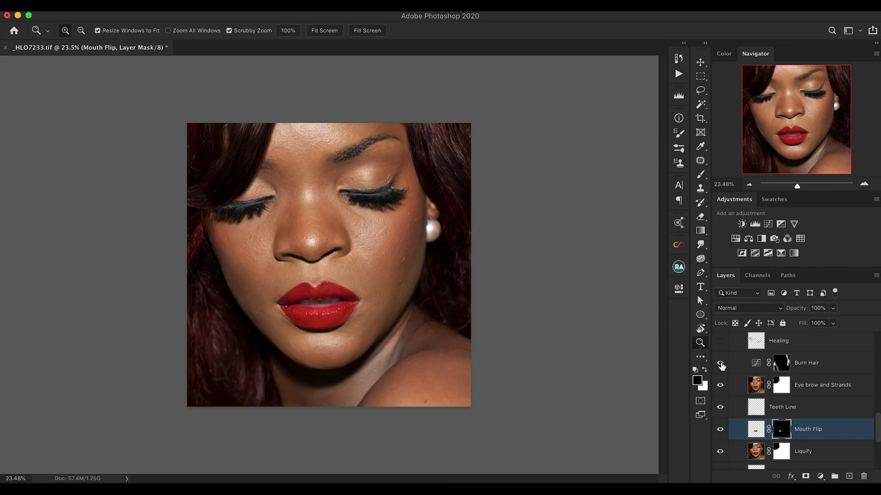
pyautogui.click(721, 366)
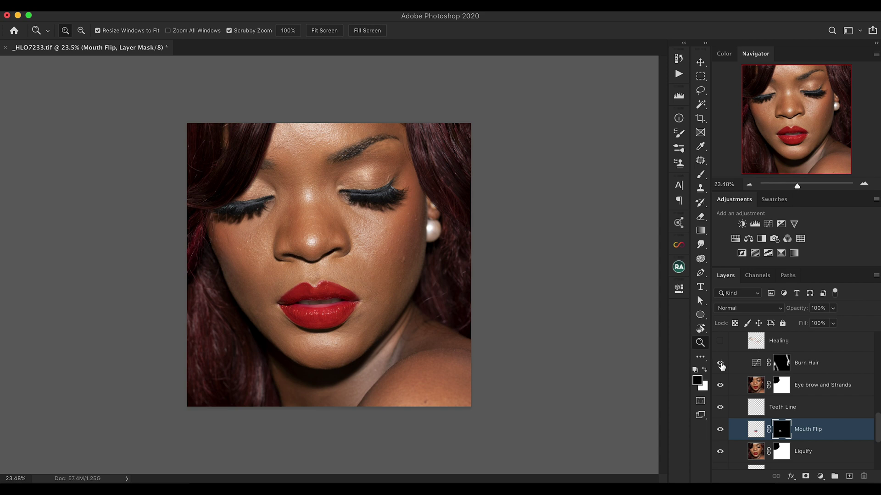
pyautogui.click(721, 364)
pyautogui.click(720, 364)
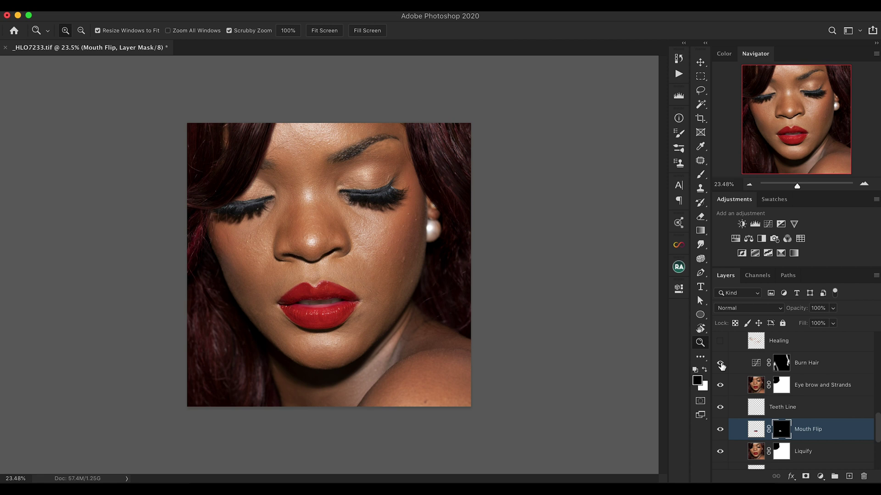
# - Show the Healing layer in the 1st Set group and view the retouched skin closer
pyautogui.scroll(3, 722, 366)
pyautogui.click(721, 400)
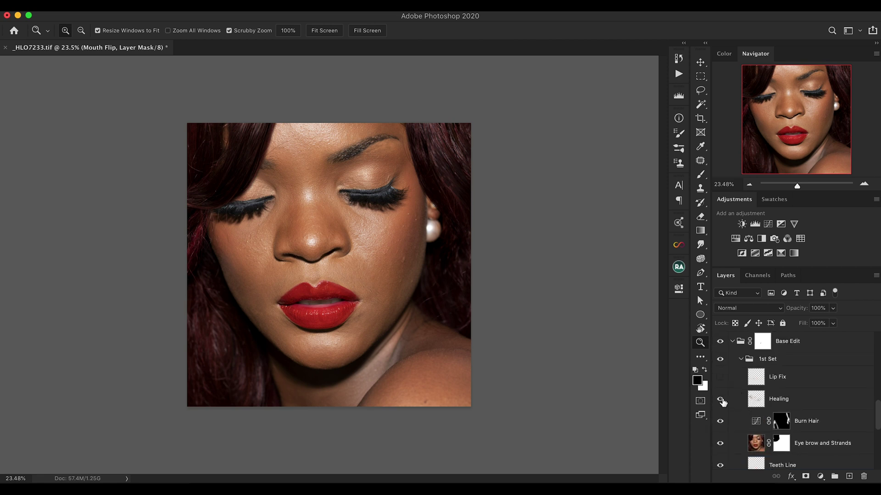
pyautogui.moveTo(347, 232); pyautogui.dragTo(365, 229)
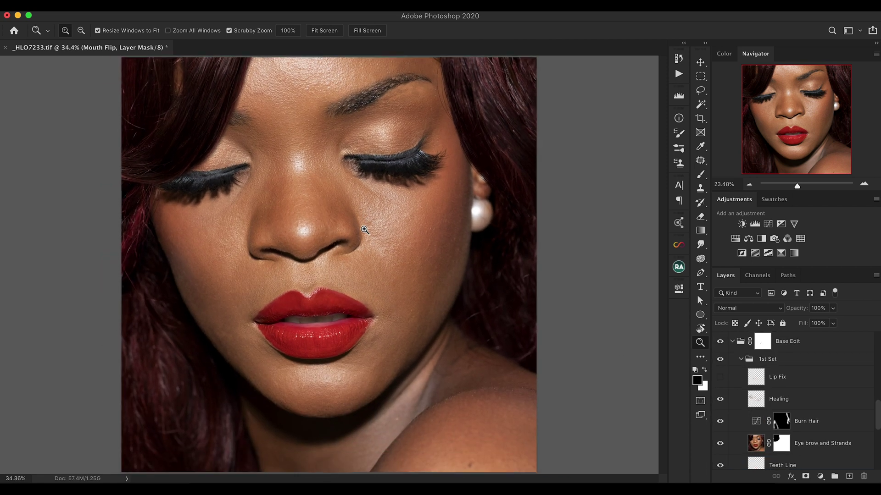
# - Show the Lip Fix layer and compare the lips up close with it off and on
pyautogui.click(720, 377)
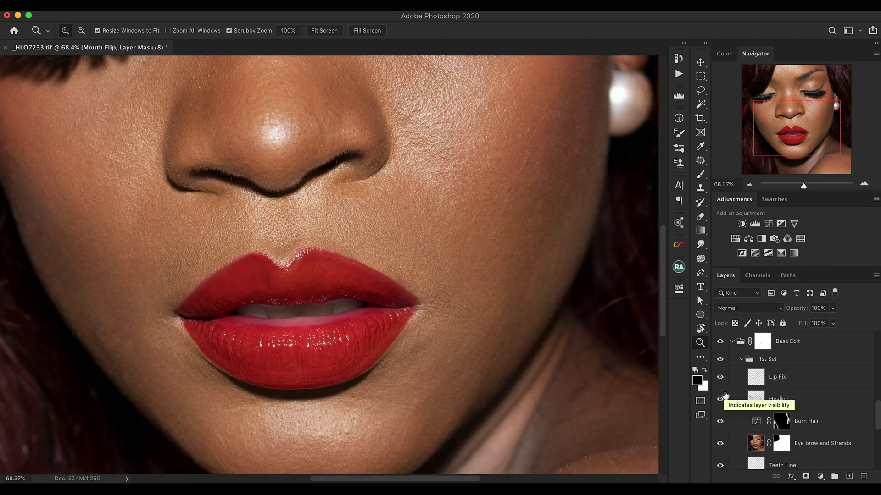
pyautogui.click(720, 379)
pyautogui.click(720, 378)
pyautogui.click(720, 379)
pyautogui.click(720, 379)
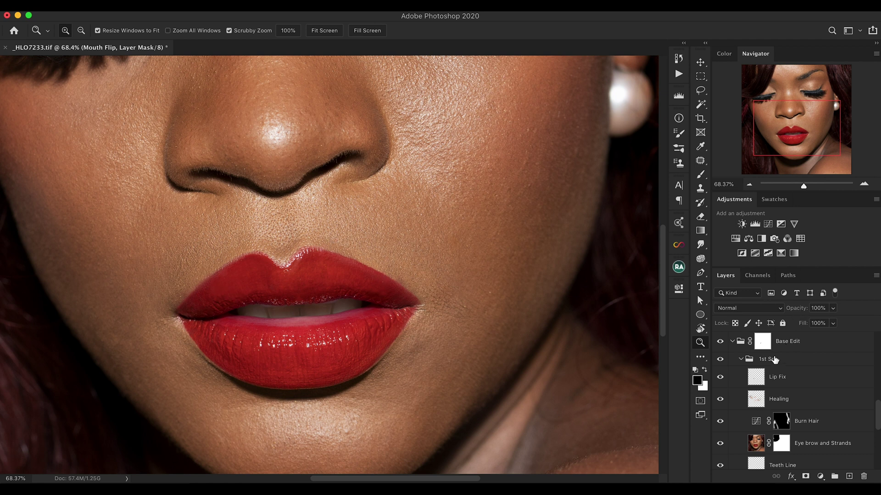
# - Collapse the Base Edit group and compare the whole portrait with the group off and on
pyautogui.scroll(3, 733, 401)
pyautogui.click(732, 398)
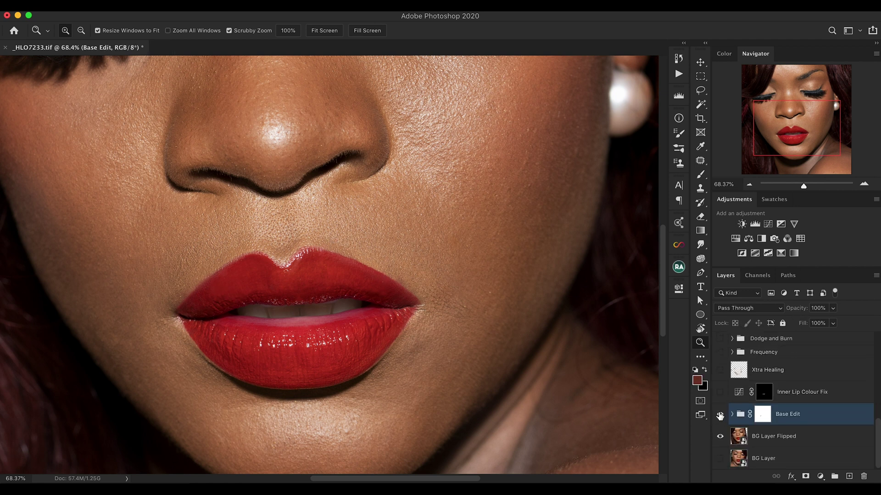
pyautogui.moveTo(500, 320); pyautogui.dragTo(434, 321)
pyautogui.press('super+0')
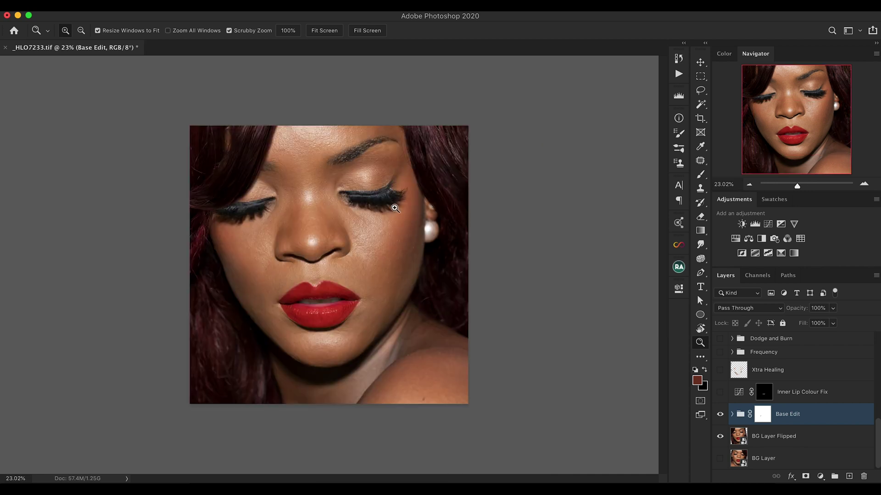
pyautogui.click(325, 30)
pyautogui.click(719, 414)
pyautogui.click(720, 414)
pyautogui.click(720, 414)
pyautogui.click(719, 415)
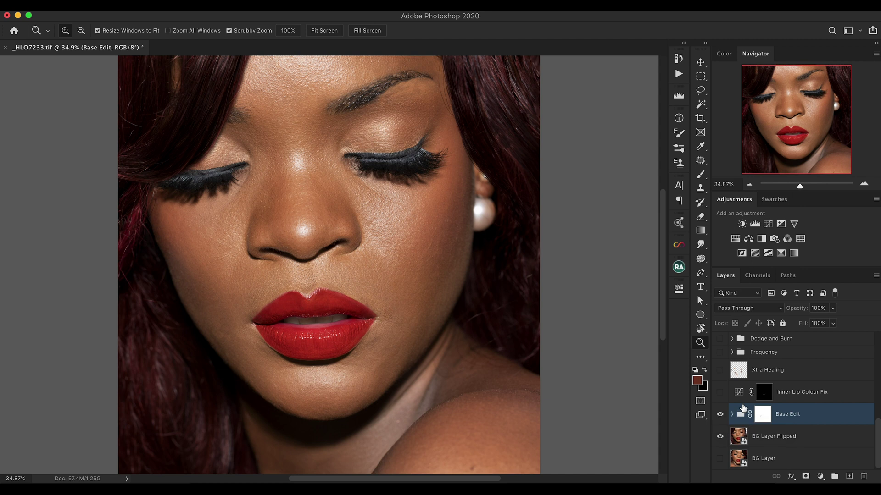
# - Show the Inner Lip Colour Fix layer, inspect its mask by itself and return to the normal image view
pyautogui.moveTo(326, 324); pyautogui.dragTo(274, 338)
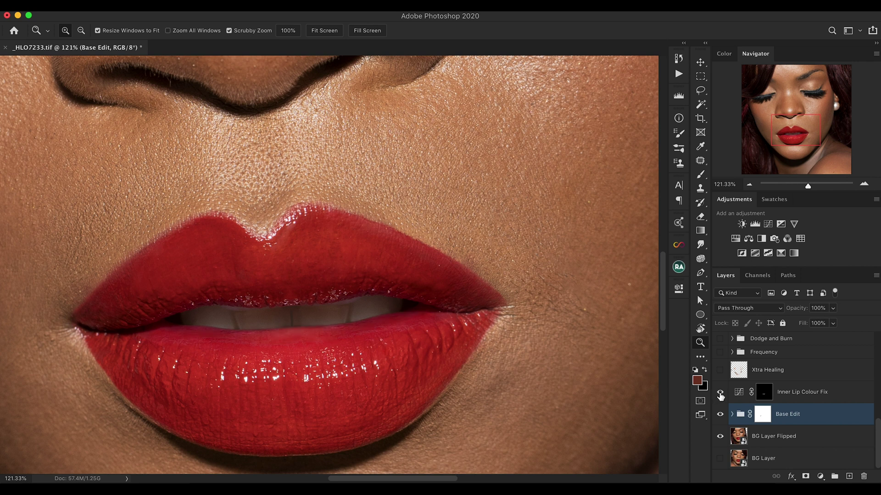
pyautogui.keyDown('alt'); pyautogui.click(764, 395); pyautogui.keyUp('alt')
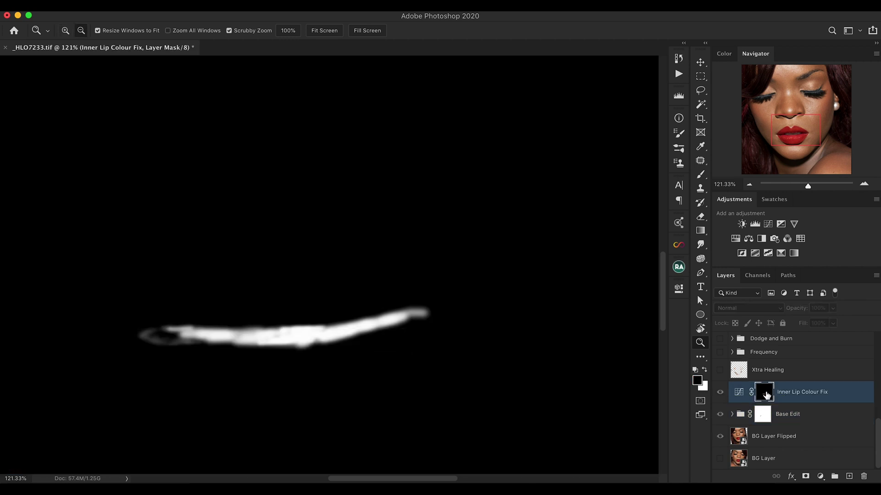
pyautogui.keyDown('alt'); pyautogui.click(764, 394); pyautogui.keyUp('alt')
pyautogui.click(736, 393)
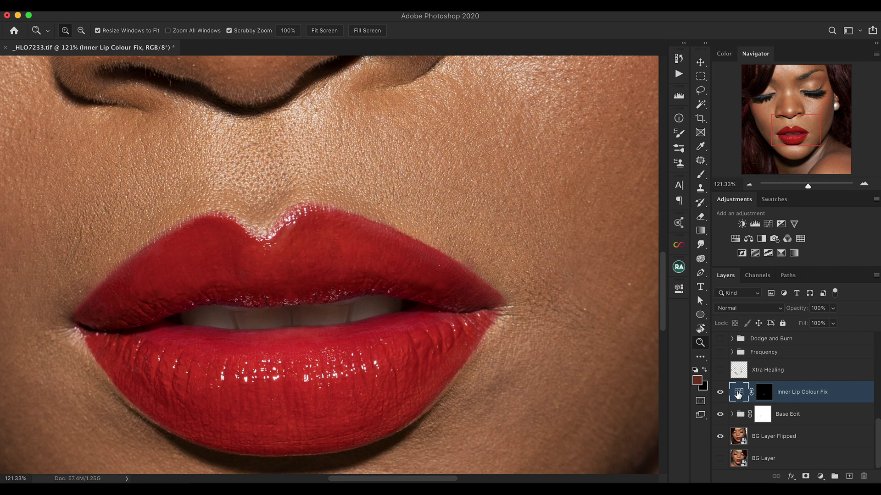
# - Open the Inner Lip Colour Fix curves and move the RGB curve's middle point to input 143, output 95
pyautogui.doubleClick(738, 393)
pyautogui.click(561, 280)
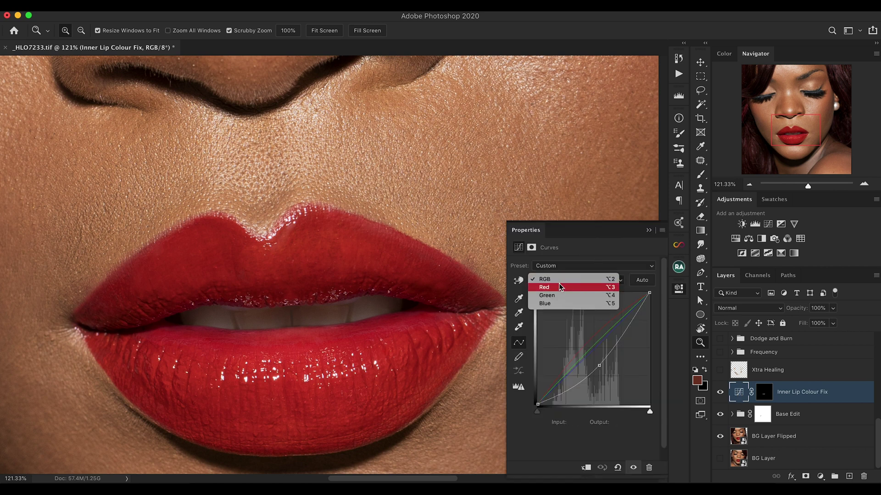
pyautogui.click(557, 278)
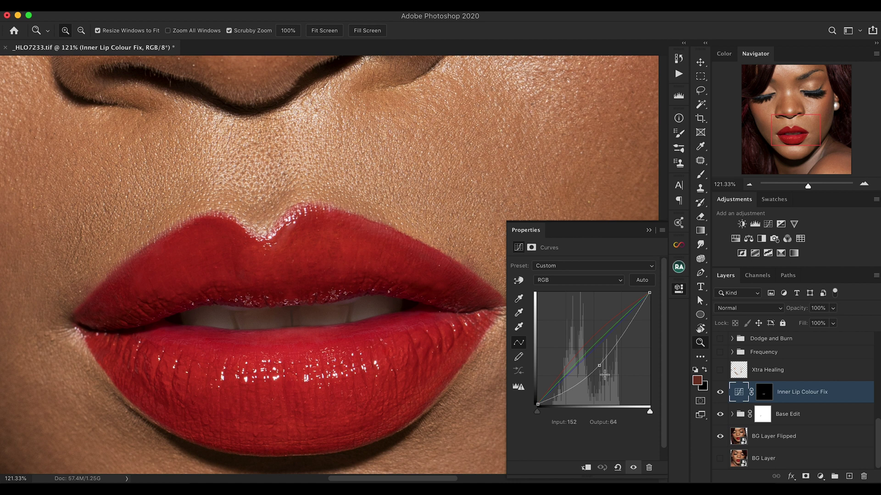
pyautogui.moveTo(599, 365); pyautogui.dragTo(592, 349)
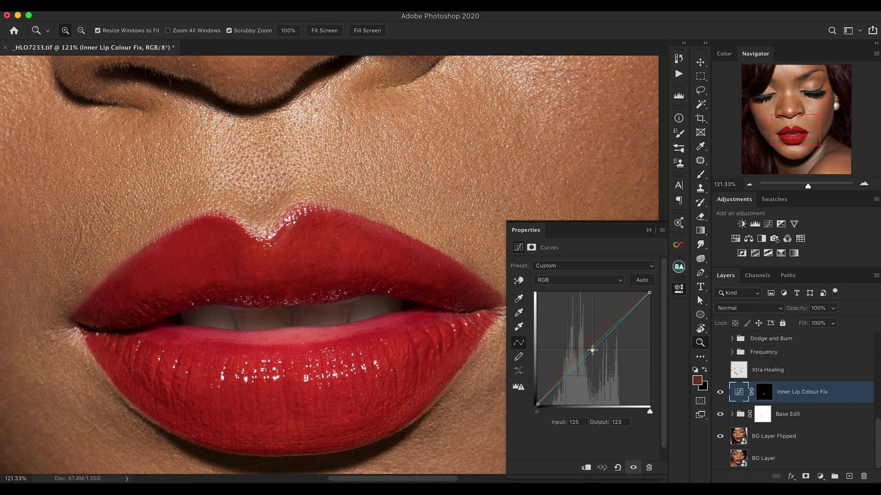
pyautogui.moveTo(592, 350); pyautogui.dragTo(601, 362)
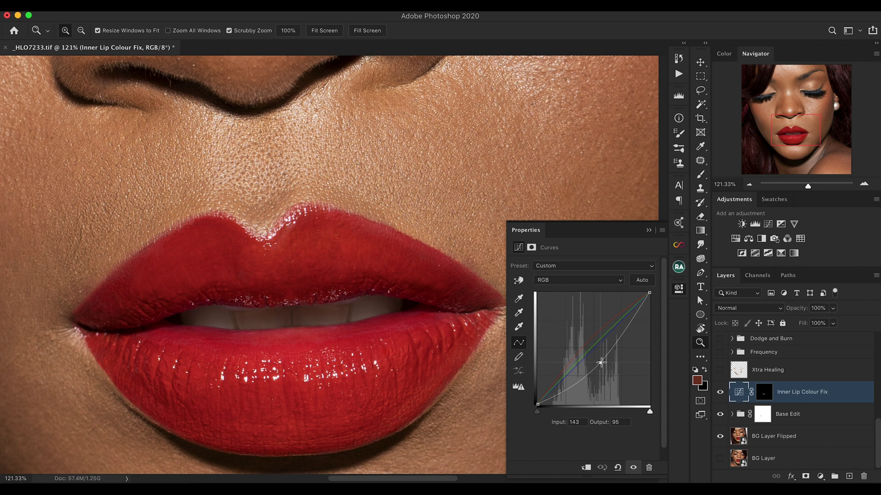
# - Examine the Red, Green and Blue curves of Inner Lip Colour Fix and return to the RGB curve
pyautogui.click(553, 281)
pyautogui.click(550, 289)
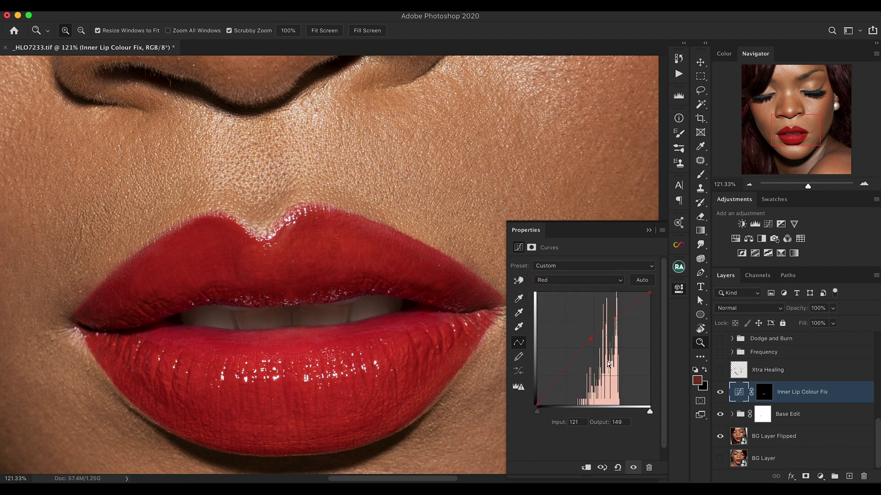
pyautogui.click(563, 281)
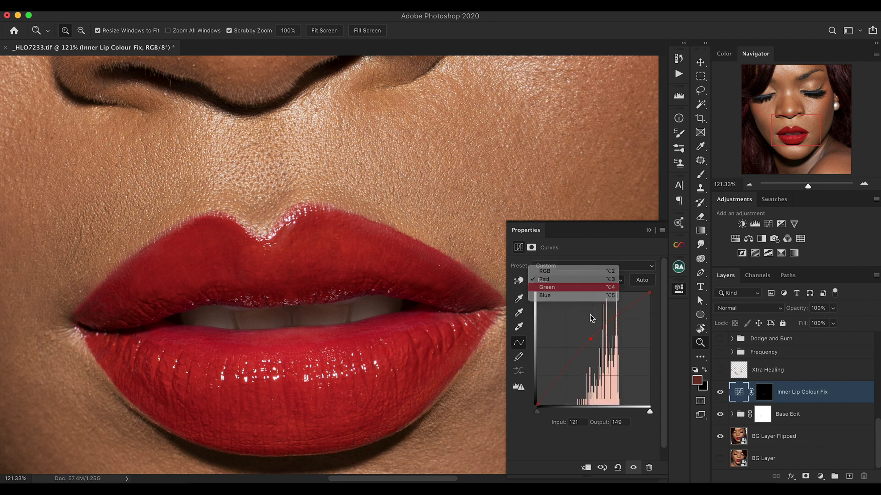
pyautogui.click(590, 287)
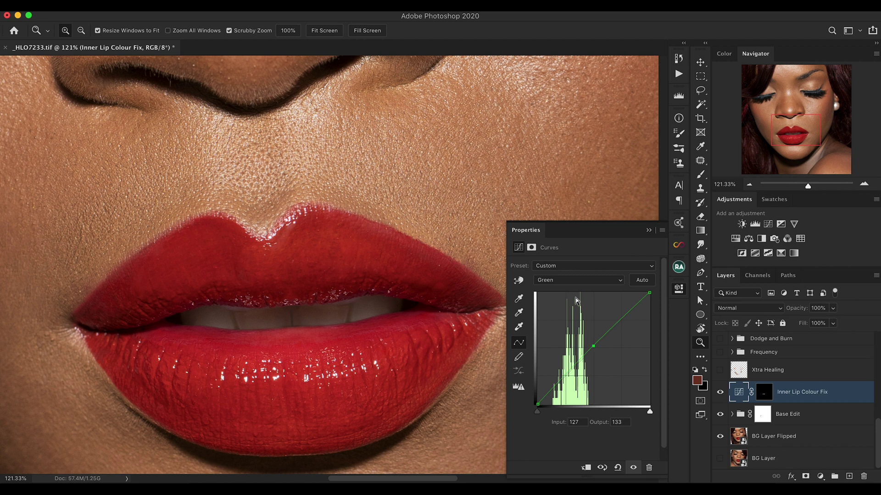
pyautogui.click(563, 280)
pyautogui.click(564, 289)
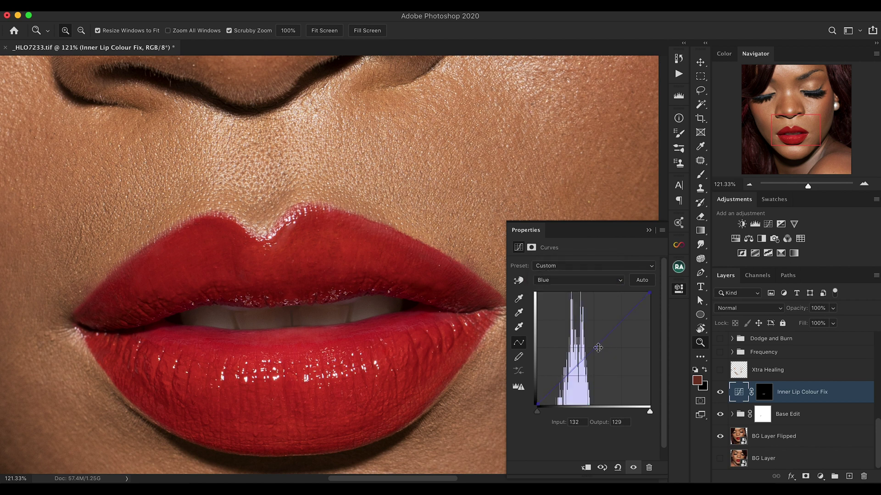
pyautogui.click(578, 280)
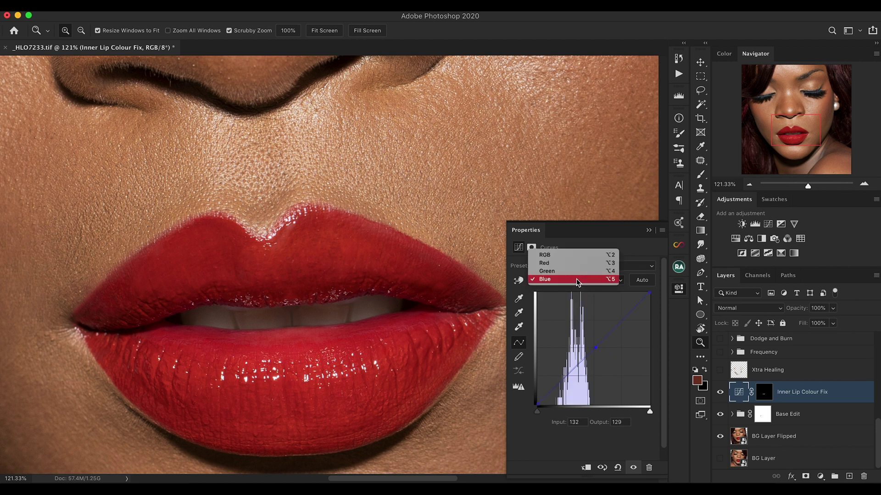
pyautogui.click(569, 251)
# - Show the Xtra Healing layer and compare the skin across the portrait with it off and on
pyautogui.moveTo(390, 314); pyautogui.dragTo(323, 314)
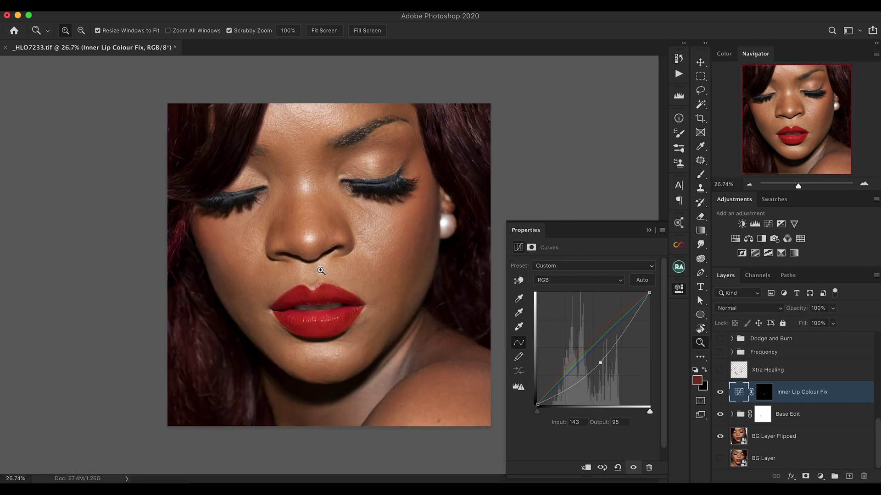
pyautogui.moveTo(329, 265); pyautogui.dragTo(348, 265)
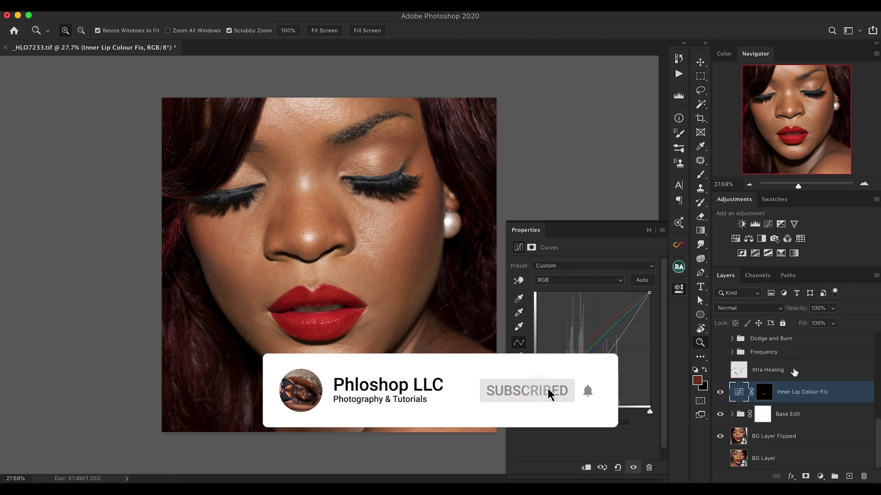
pyautogui.click(721, 374)
pyautogui.moveTo(342, 217)
pyautogui.mouseDown()
pyautogui.moveTo(411, 229)
pyautogui.moveTo(398, 233)
pyautogui.mouseUp()
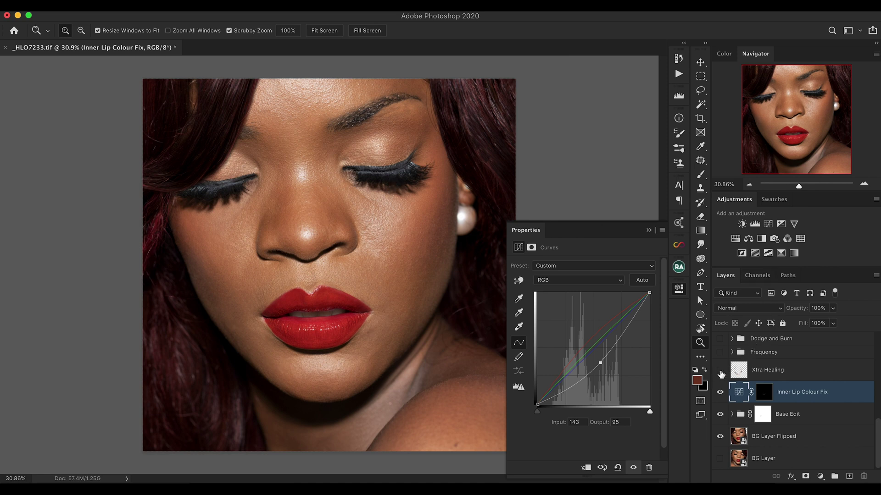
pyautogui.click(439, 268)
pyautogui.moveTo(373, 322)
pyautogui.mouseDown()
pyautogui.moveTo(422, 320)
pyautogui.moveTo(373, 324)
pyautogui.moveTo(371, 190)
pyautogui.mouseUp()
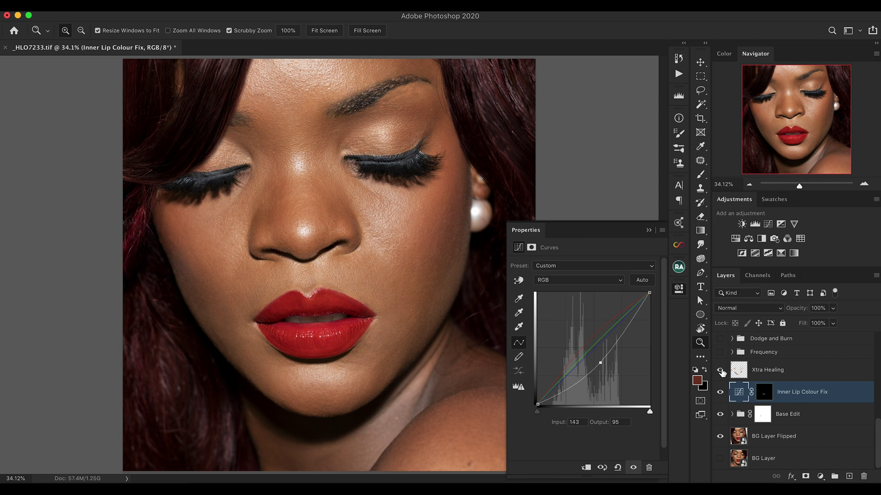
# - Show the Frequency group and select it
pyautogui.scroll(2, 762, 373)
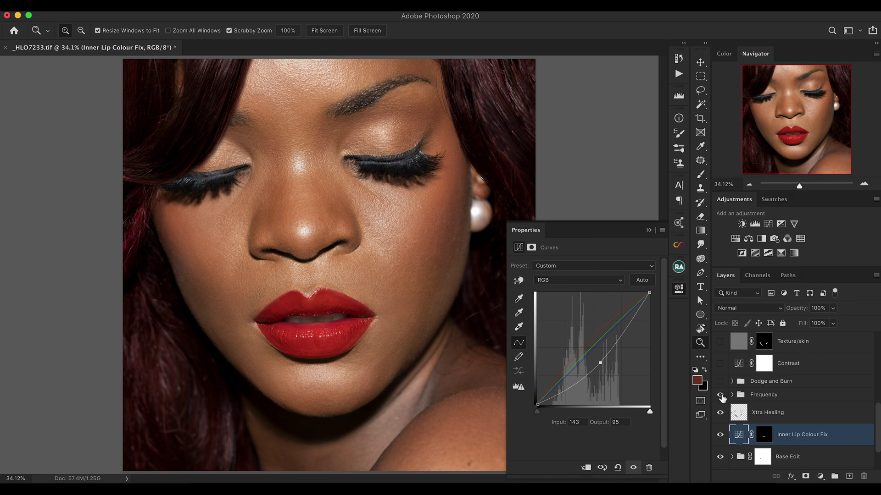
pyautogui.click(720, 394)
pyautogui.click(764, 395)
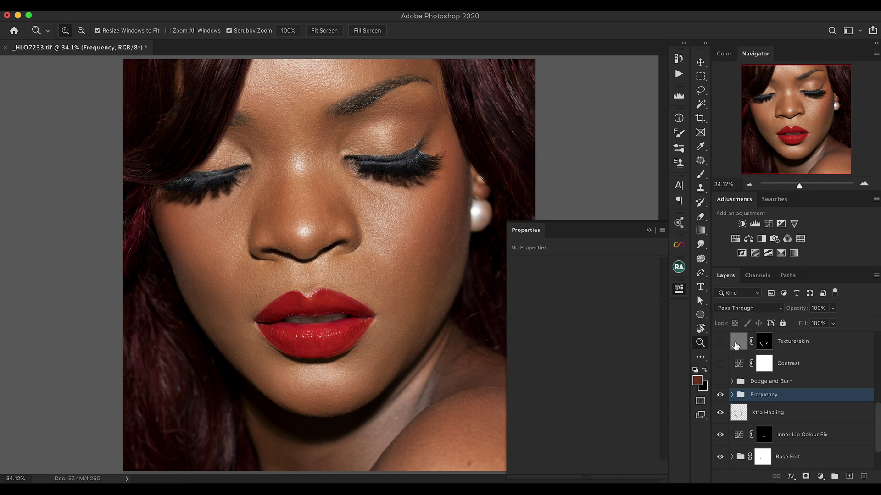
# - Show the Dodge and Burn group and compare the portrait with it off and on
pyautogui.click(720, 381)
pyautogui.click(720, 382)
pyautogui.click(720, 382)
pyautogui.click(720, 382)
pyautogui.click(720, 382)
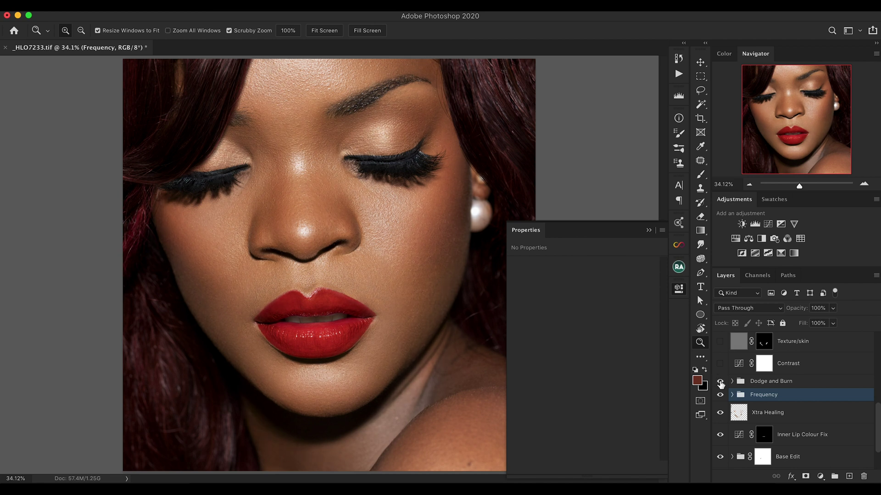
# - Expand the Dodge and Burn group and select its Dodge curves layer
pyautogui.click(731, 381)
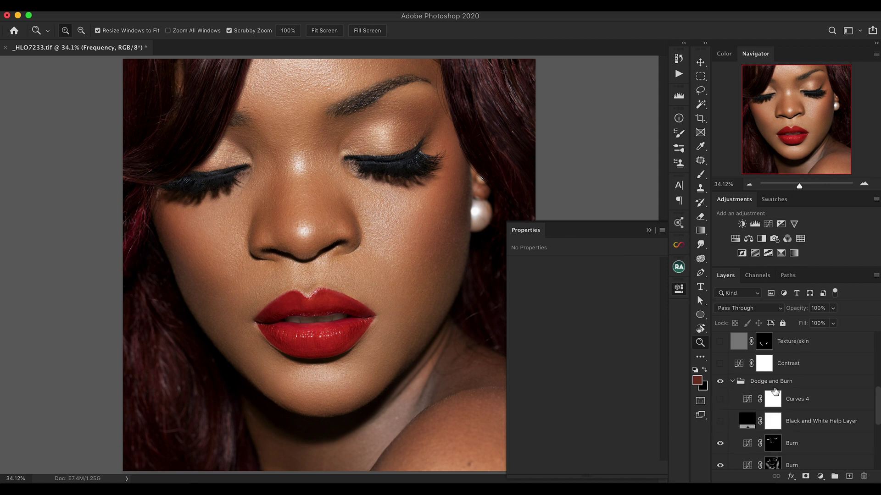
pyautogui.moveTo(878, 401); pyautogui.dragTo(879, 416)
pyautogui.click(784, 438)
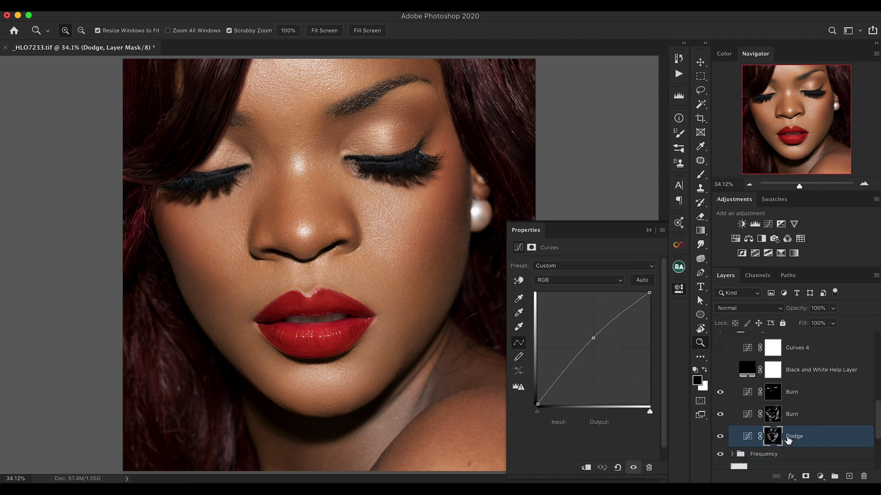
# - Select the upper Burn layer, and hide the Dodge layer and both Burn layers in the Dodge and Burn group
pyautogui.click(793, 414)
pyautogui.click(793, 393)
pyautogui.moveTo(720, 392); pyautogui.dragTo(720, 436)
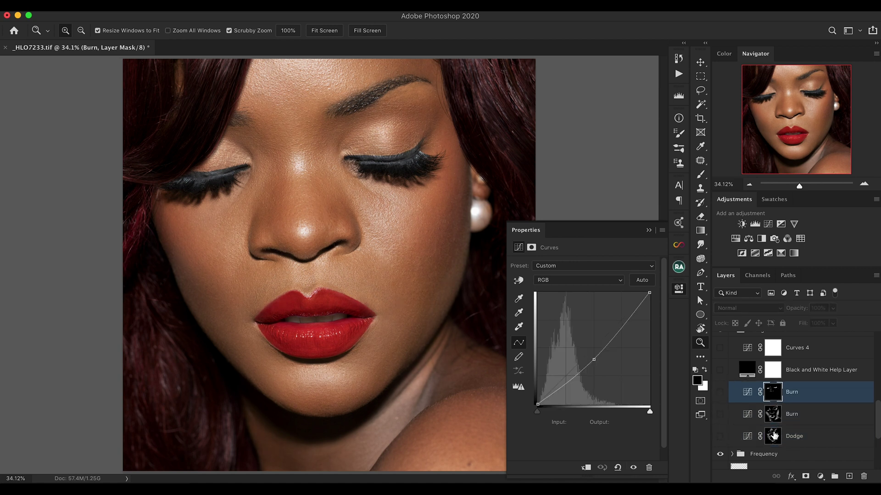
# - Compare the portrait with the Dodge layer off and on, leaving the layer visible
pyautogui.click(720, 436)
pyautogui.click(720, 436)
pyautogui.click(720, 436)
pyautogui.click(722, 439)
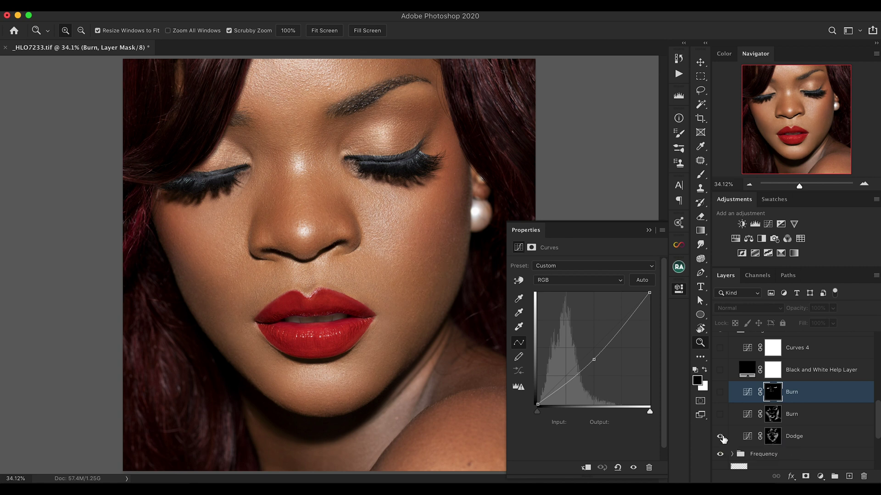
pyautogui.click(721, 437)
pyautogui.click(722, 438)
pyautogui.click(721, 438)
# - Compare the portrait with the lower Burn layer, directly above Dodge, off and on, leaving it visible
pyautogui.click(719, 415)
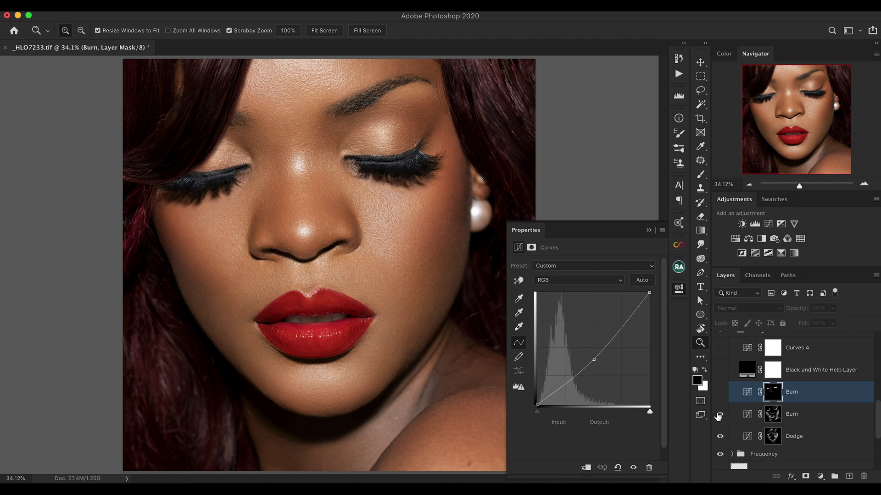
pyautogui.click(718, 415)
pyautogui.click(718, 415)
pyautogui.click(719, 415)
pyautogui.click(719, 414)
# - Compare the eyelashes and nose with the upper Burn layer off and on, leaving it visible
pyautogui.click(718, 392)
pyautogui.click(719, 393)
pyautogui.click(718, 393)
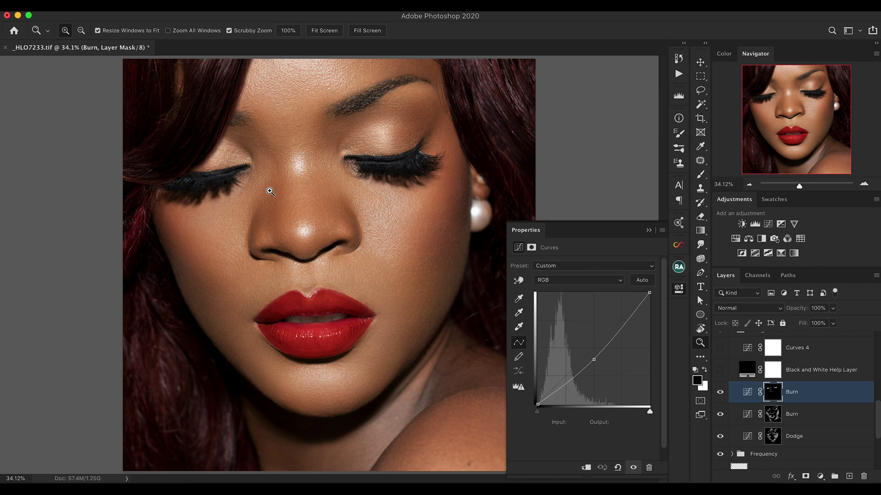
pyautogui.click(720, 392)
pyautogui.click(720, 392)
# - View the upper Burn layer's mask on its own, and return to the full image
pyautogui.keyDown('alt'); pyautogui.click(769, 396); pyautogui.keyUp('alt')
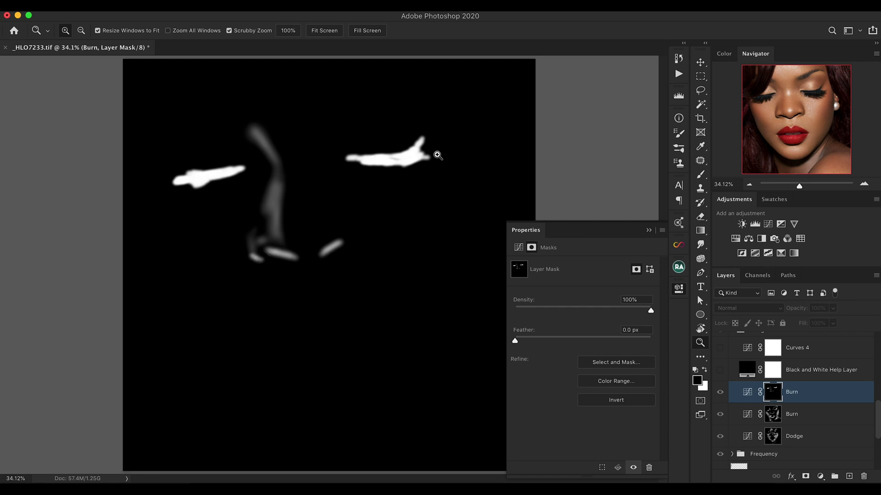
pyautogui.press('alt')
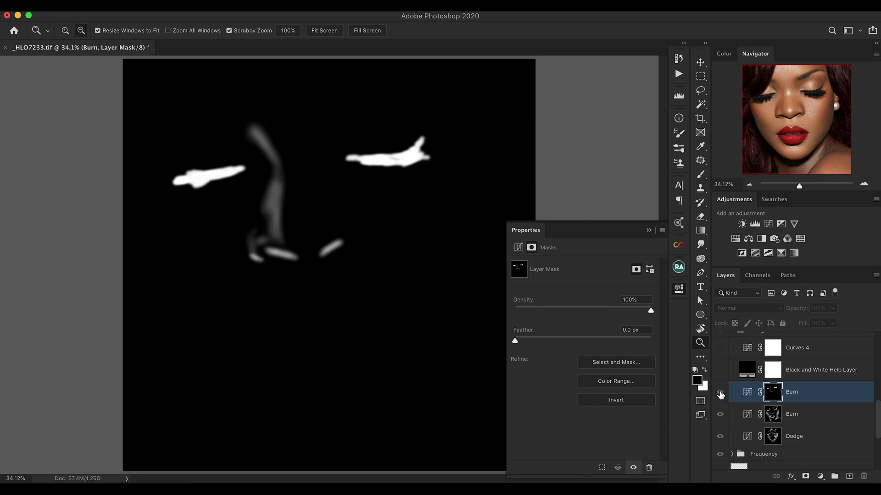
pyautogui.keyDown('alt'); pyautogui.click(719, 393); pyautogui.keyUp('alt')
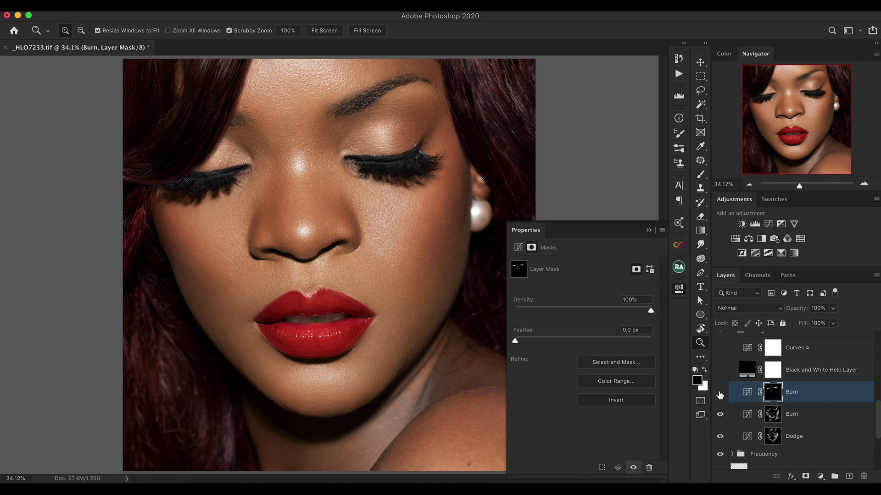
pyautogui.scroll(2, 749, 392)
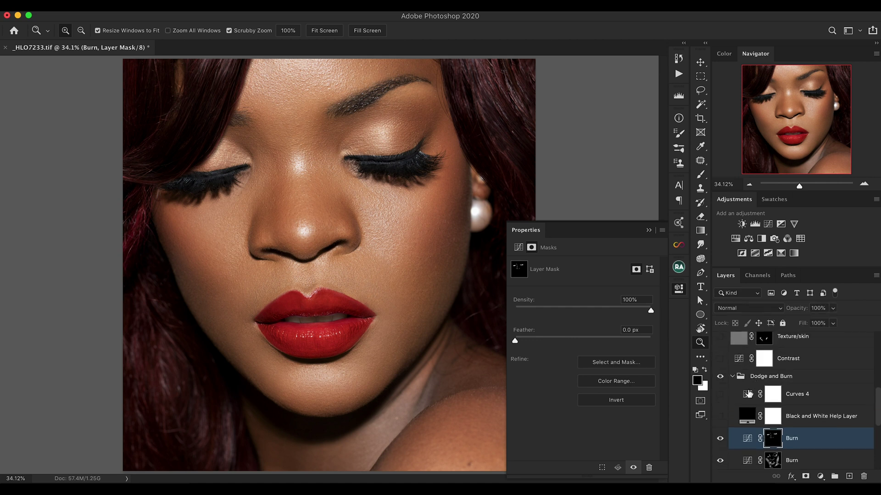
# - Collapse the Dodge and Burn group and compare the portrait with the whole group off and on
pyautogui.click(732, 376)
pyautogui.click(720, 376)
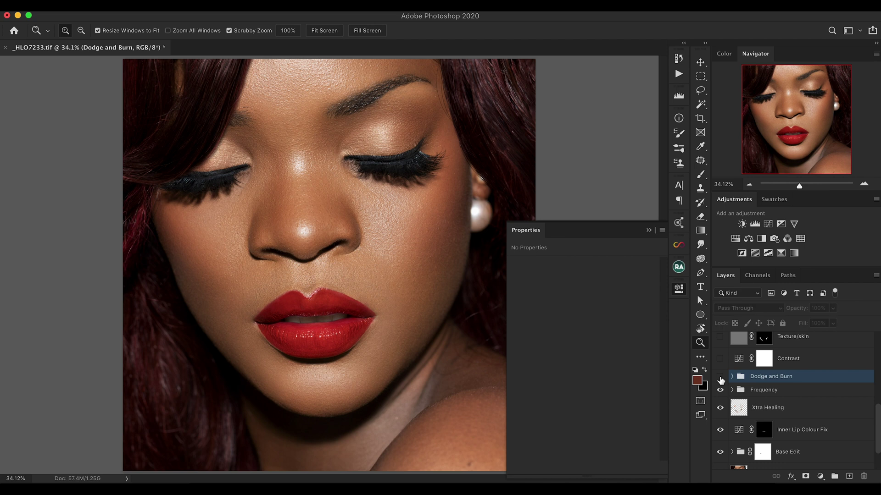
pyautogui.click(721, 376)
pyautogui.click(720, 377)
pyautogui.click(720, 376)
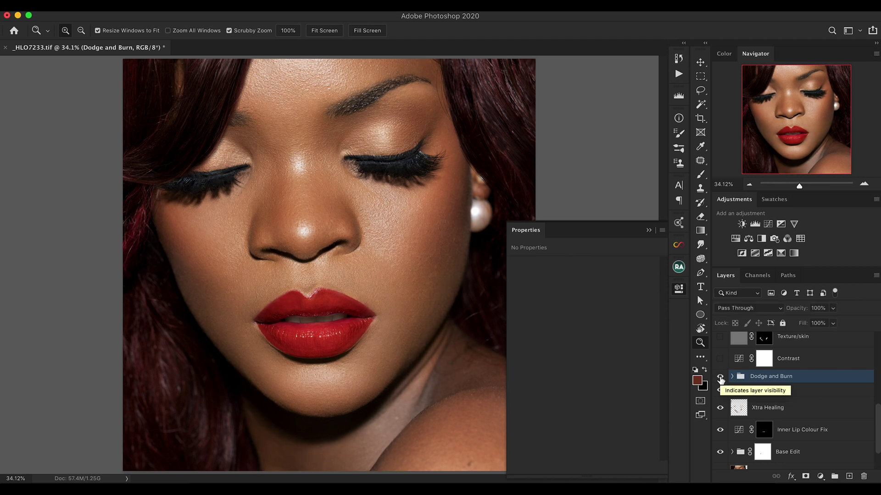
# - Show the Contrast curves layer and select its curve's white point for inspection
pyautogui.scroll(3, 762, 369)
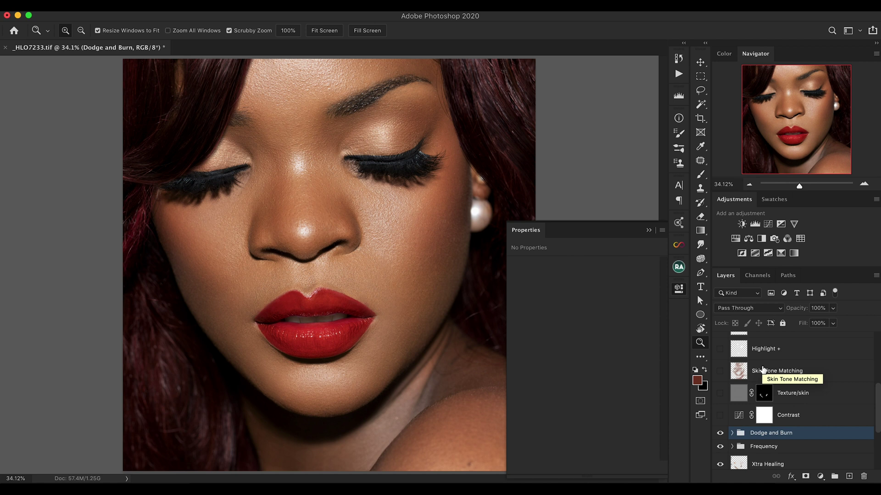
pyautogui.click(720, 415)
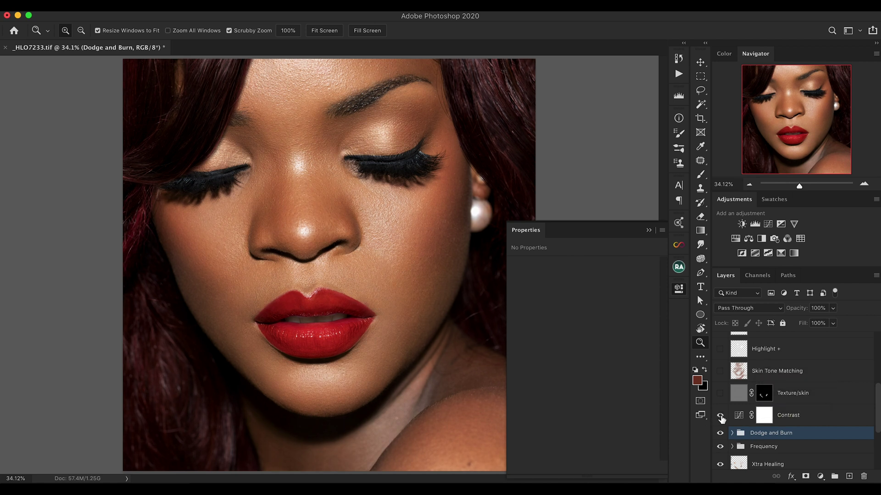
pyautogui.click(738, 417)
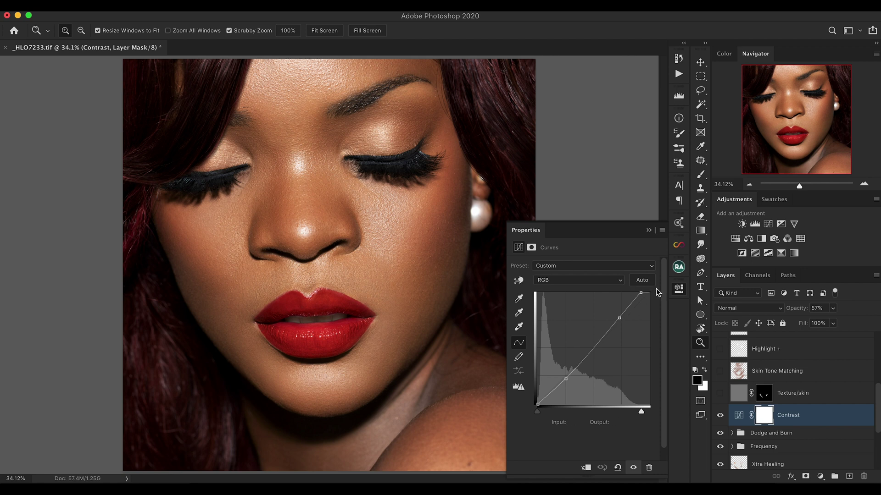
pyautogui.click(642, 292)
# - Show the Texture/skin layer and compare the skin beside the lips up close with it off and on
pyautogui.moveTo(383, 314); pyautogui.dragTo(358, 300)
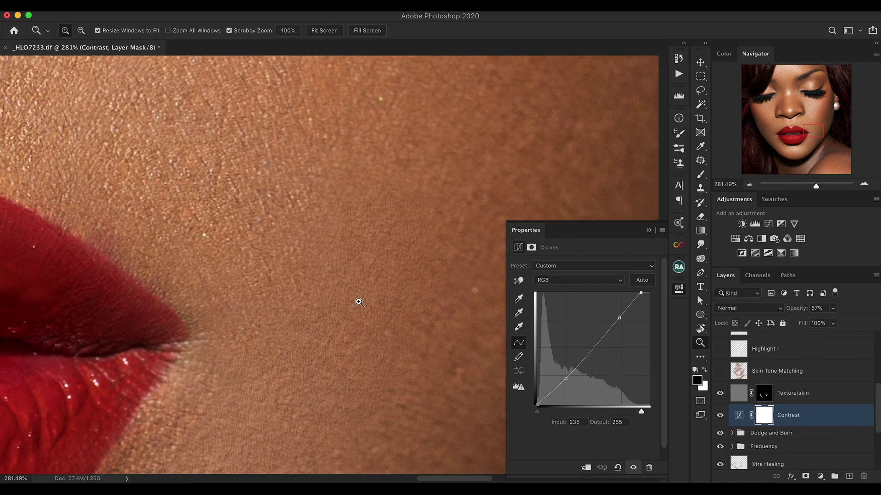
pyautogui.click(720, 394)
pyautogui.moveTo(282, 264); pyautogui.dragTo(174, 289)
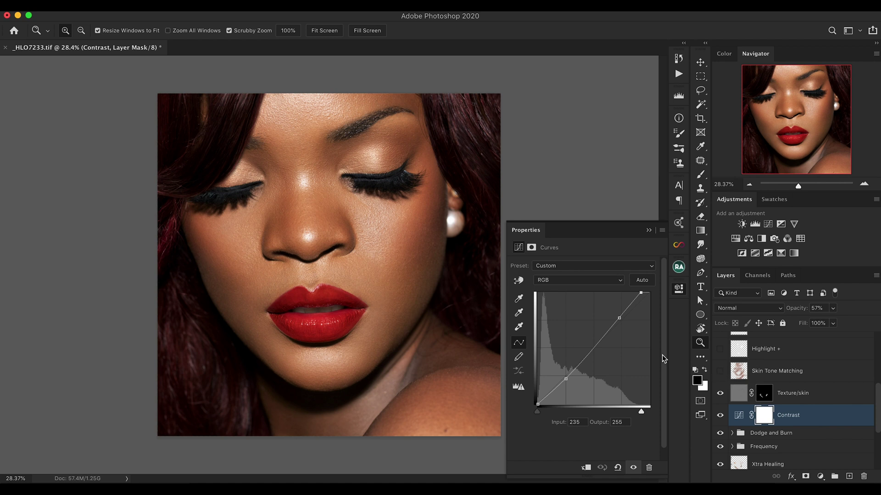
# - Show the Skin Tone Matching layer and select it
pyautogui.scroll(-2, 303, 142)
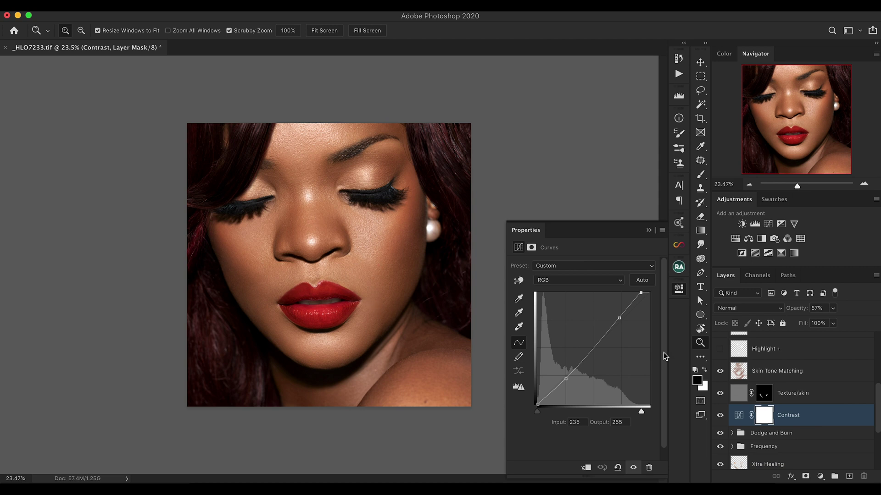
pyautogui.click(788, 372)
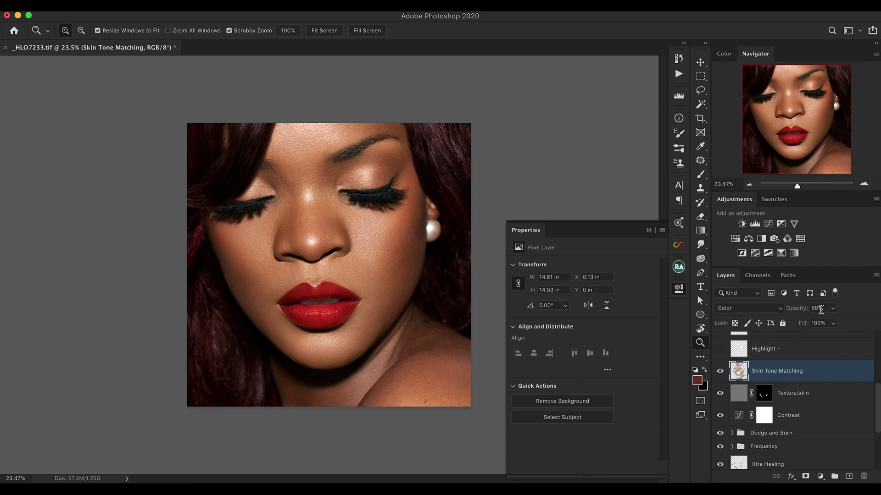
# - Show the Highlight + layer, compare the face with it off and on, and select it
pyautogui.scroll(2, 738, 358)
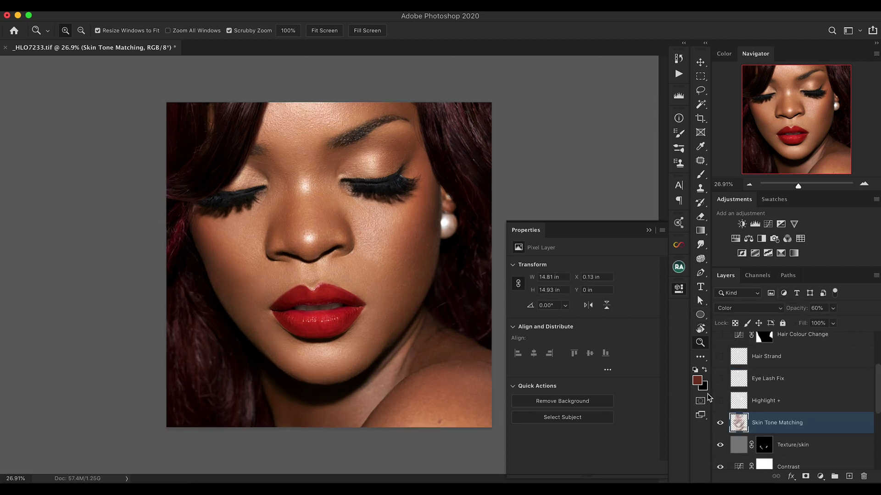
pyautogui.click(720, 401)
pyautogui.click(720, 402)
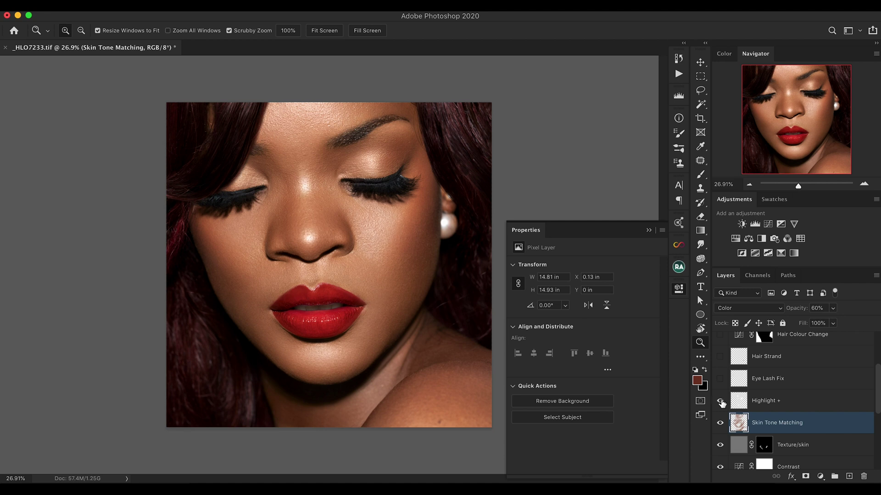
pyautogui.click(742, 402)
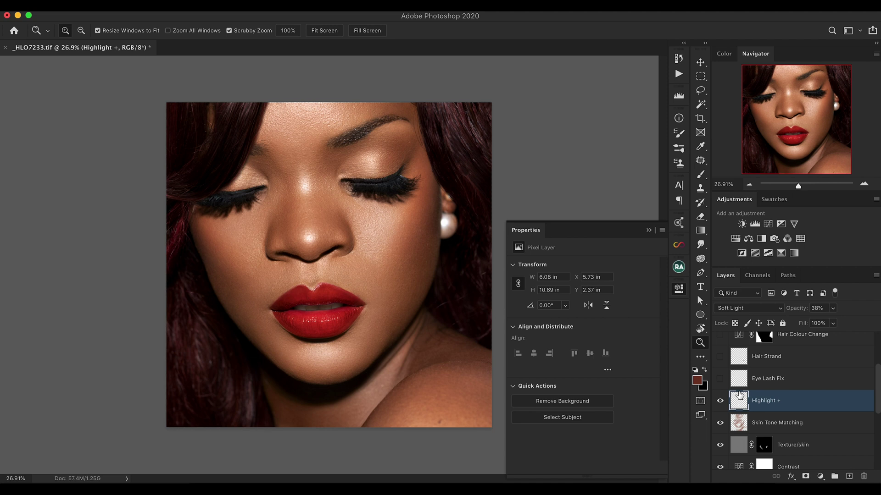
pyautogui.moveTo(358, 261); pyautogui.dragTo(383, 261)
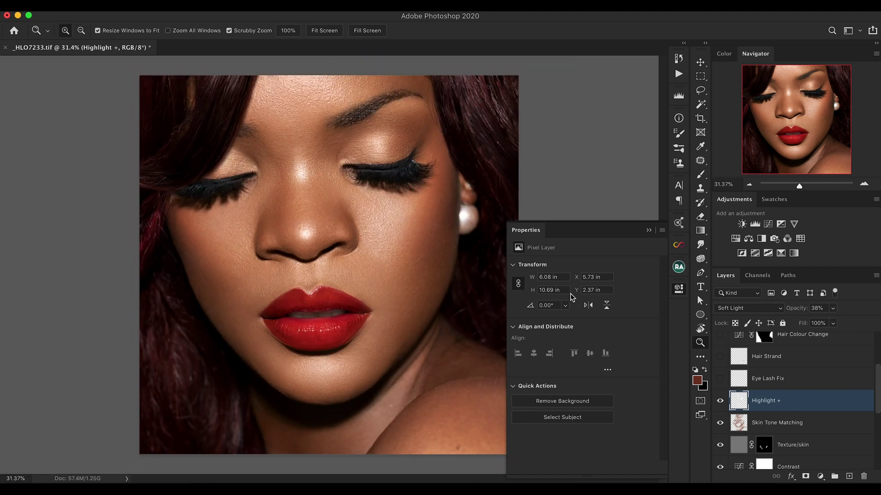
# - Set the Highlight + layer's blend mode to Normal and compare the portrait with the layer off and on
pyautogui.click(732, 307)
pyautogui.click(721, 183)
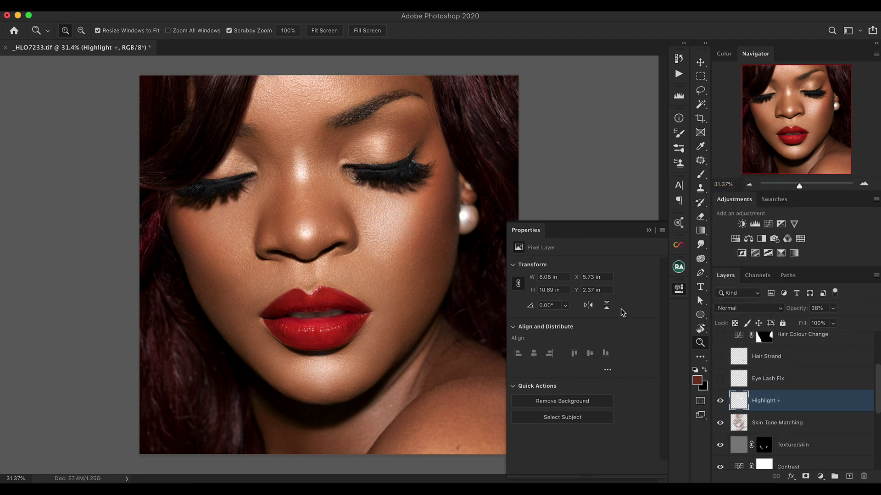
pyautogui.click(721, 401)
pyautogui.click(721, 401)
pyautogui.click(721, 401)
pyautogui.click(720, 401)
# - Set the Highlight + layer's blend mode to Soft Light and its opacity to 100%
pyautogui.click(745, 310)
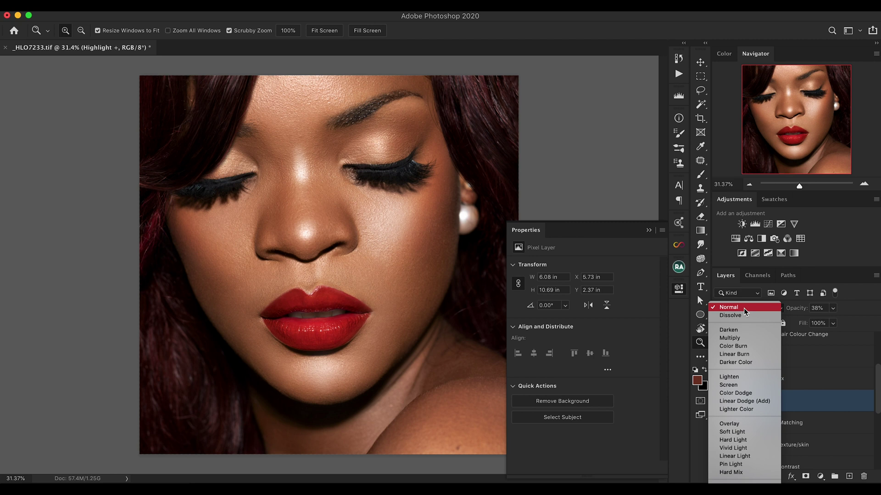
pyautogui.click(733, 432)
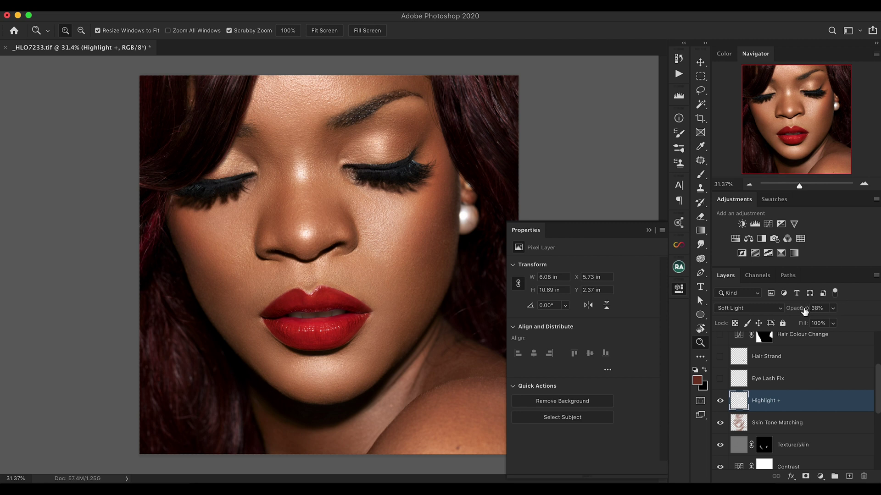
pyautogui.moveTo(798, 310); pyautogui.dragTo(878, 310)
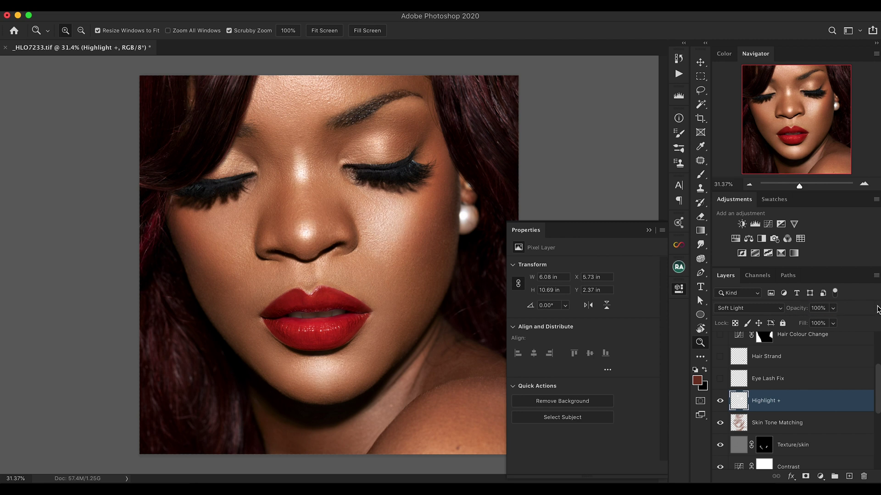
# - Preview the Highlight + layer in Normal blend mode at full opacity, and return it to Soft Light
pyautogui.click(725, 307)
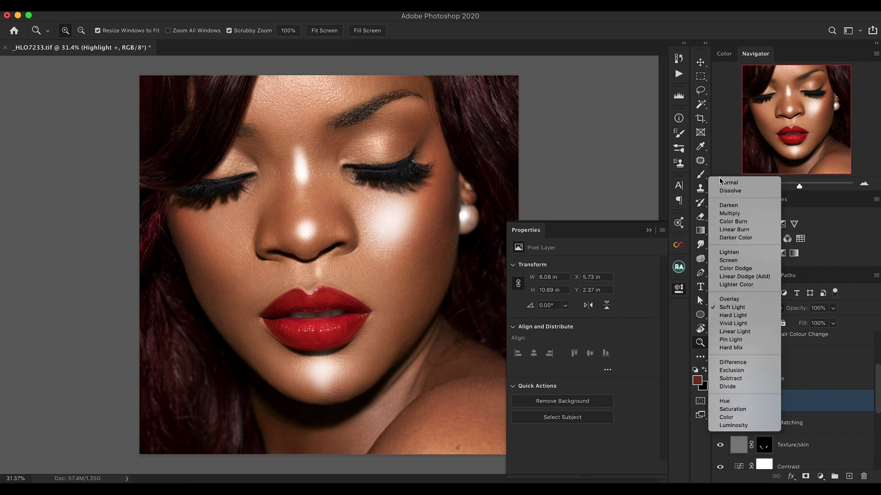
pyautogui.click(722, 183)
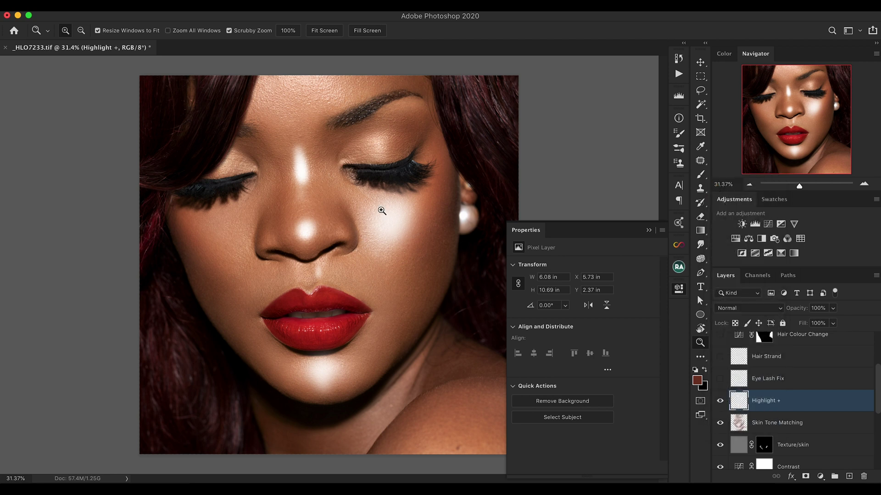
pyautogui.click(740, 308)
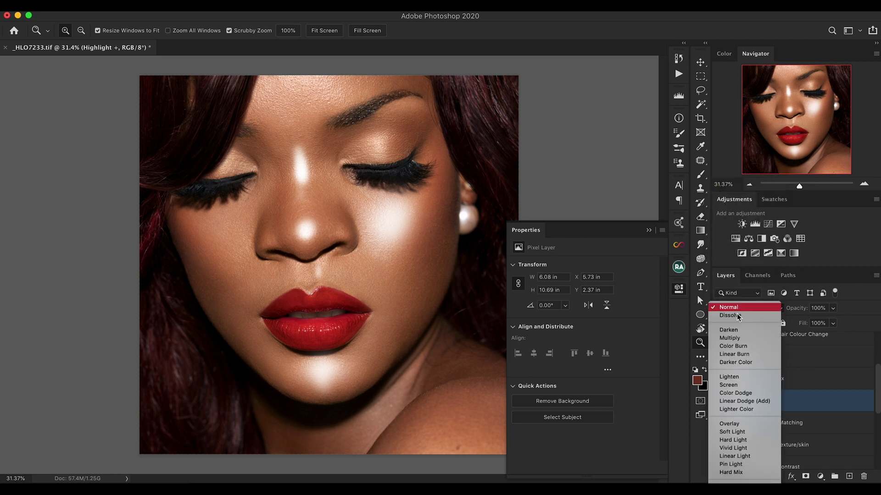
pyautogui.click(732, 432)
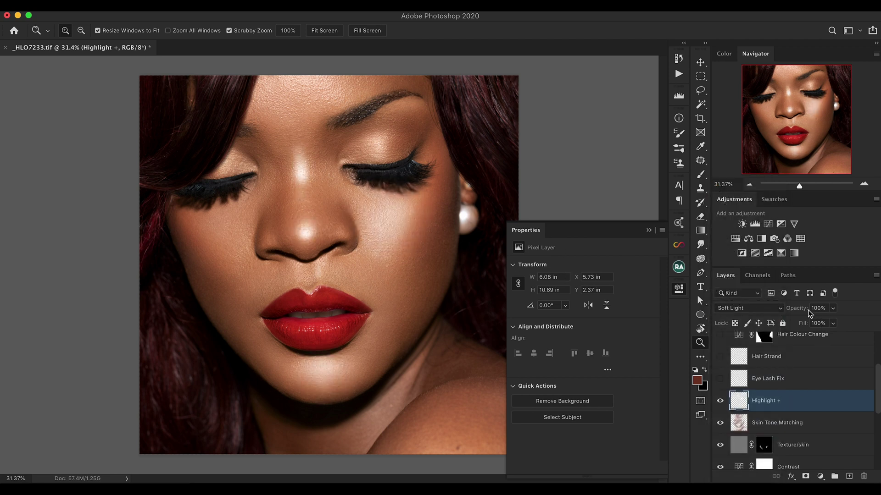
# - Set the Highlight + layer's opacity to 35% and compare the portrait with the layer off and on
pyautogui.click(824, 307)
pyautogui.write('35')
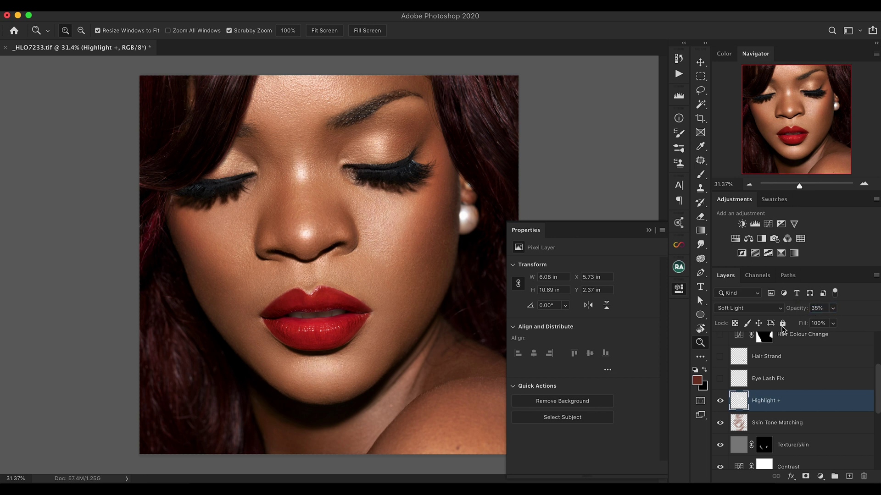
pyautogui.click(720, 401)
pyautogui.click(720, 401)
# - Show the Eye Lash Fix layer and compare the lashes of the eye nearer the earring with it off and on
pyautogui.moveTo(295, 88)
pyautogui.mouseDown()
pyautogui.moveTo(275, 98)
pyautogui.moveTo(287, 101)
pyautogui.mouseUp()
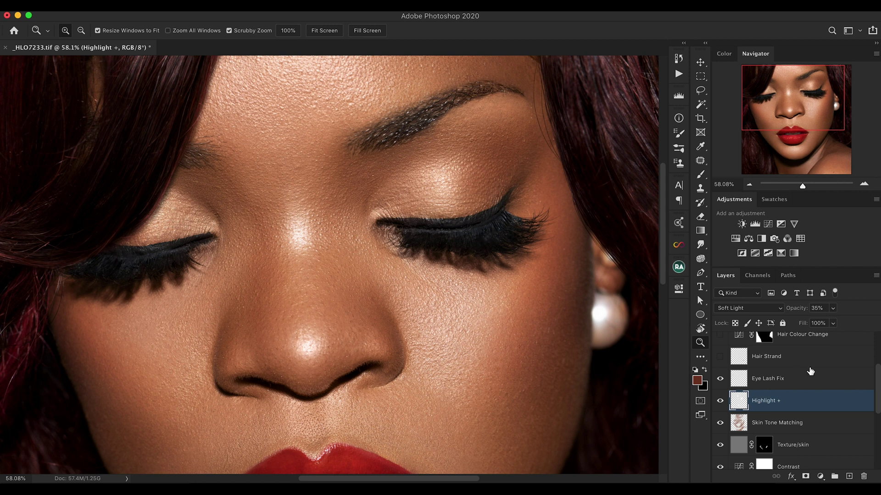
pyautogui.click(720, 380)
pyautogui.click(721, 380)
pyautogui.click(527, 214)
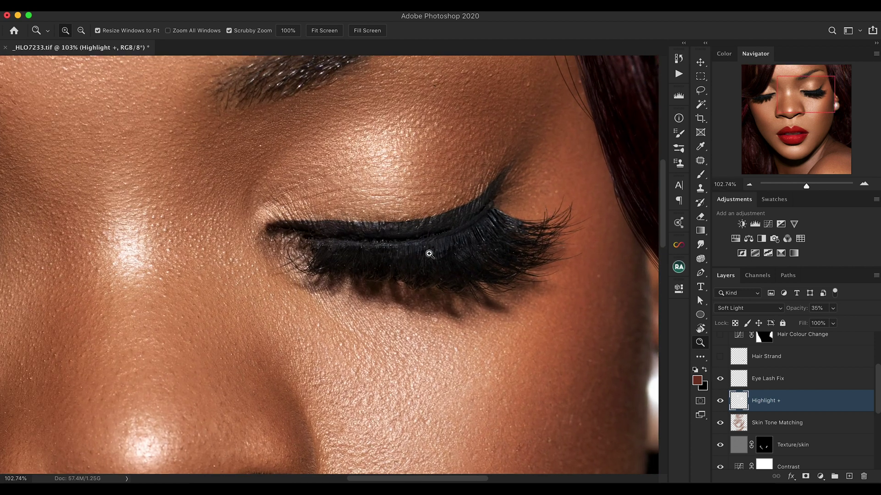
pyautogui.click(720, 381)
pyautogui.click(719, 381)
pyautogui.click(719, 381)
pyautogui.click(720, 381)
# - Compare the lashes of the eye beside the hair with the Eye Lash Fix layer off and on
pyautogui.hscroll(-5, 378, 225)
pyautogui.hscroll(-5, 378, 225)
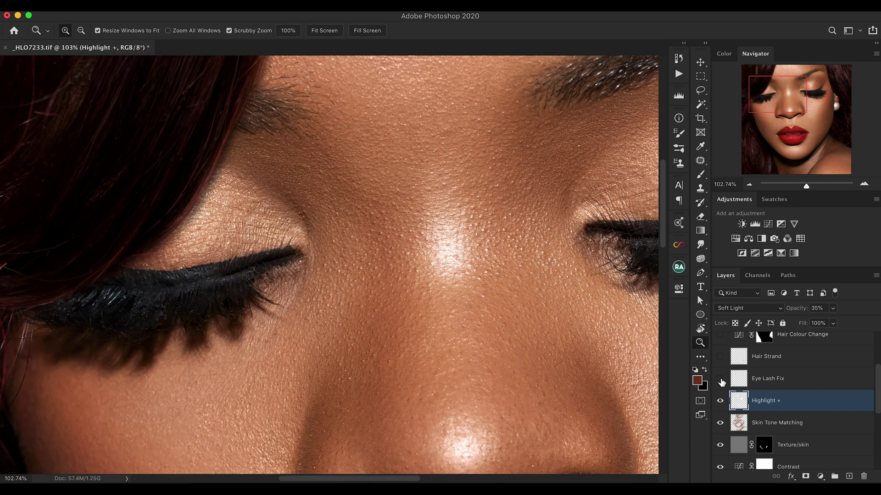
pyautogui.click(719, 381)
# - Show the Hair Strand and Hair Colour Change layers and compare the whole portrait with the hair colour off and on
pyautogui.click(326, 31)
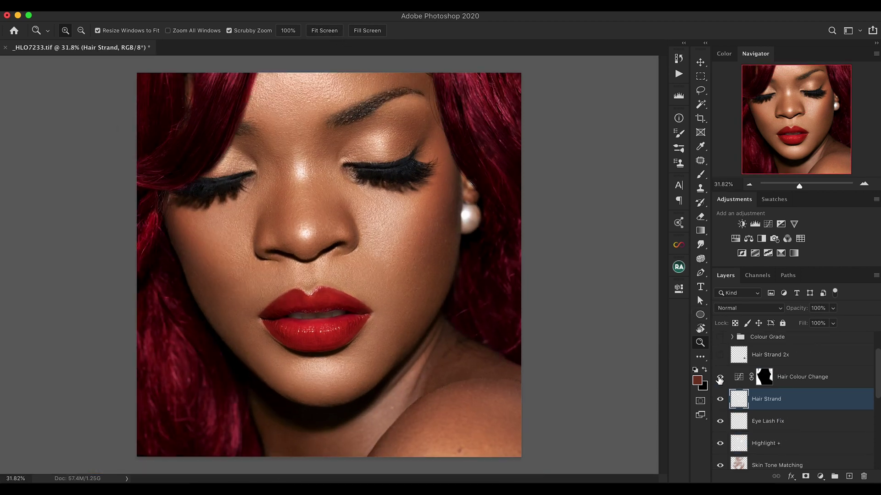
pyautogui.click(719, 378)
pyautogui.click(720, 377)
# - Show the Hair Strand 2x layer and examine the neck and shoulder up close
pyautogui.moveTo(497, 355); pyautogui.dragTo(556, 355)
pyautogui.scroll(-3, 556, 355)
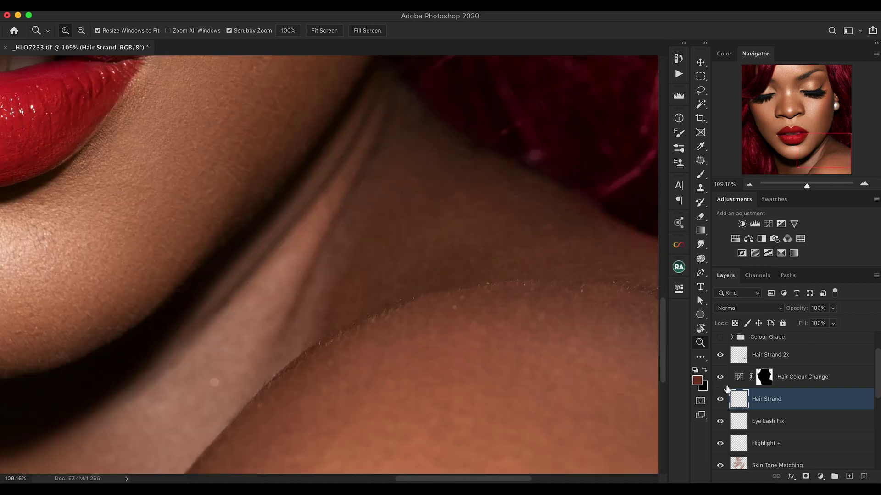
# - Compare the neck and shoulder with the Hair Strand 2x layer off and on, ending on the whole portrait
pyautogui.click(720, 355)
pyautogui.click(719, 355)
pyautogui.click(719, 355)
pyautogui.click(720, 355)
pyautogui.moveTo(596, 246); pyautogui.dragTo(527, 252)
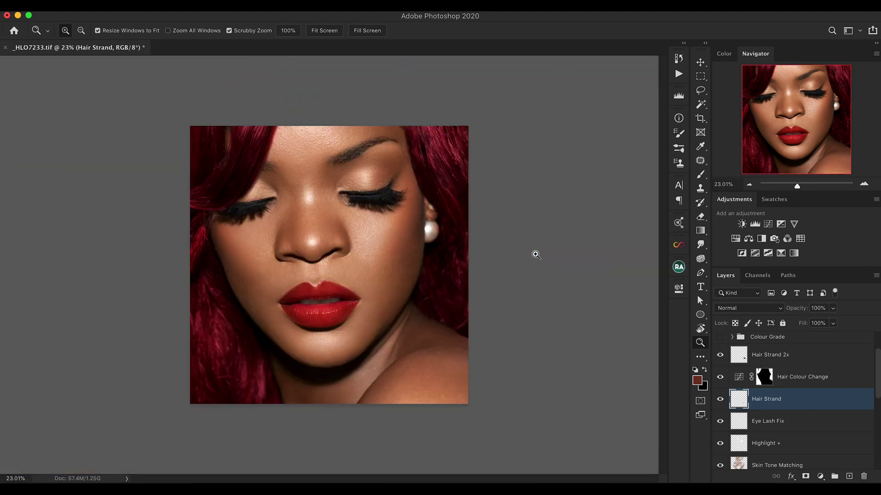
# - Show the Colour Grade group and expand it, hiding its Highlight Warmth and Skin Tone + Warmth layers
pyautogui.moveTo(877, 375); pyautogui.dragTo(877, 352)
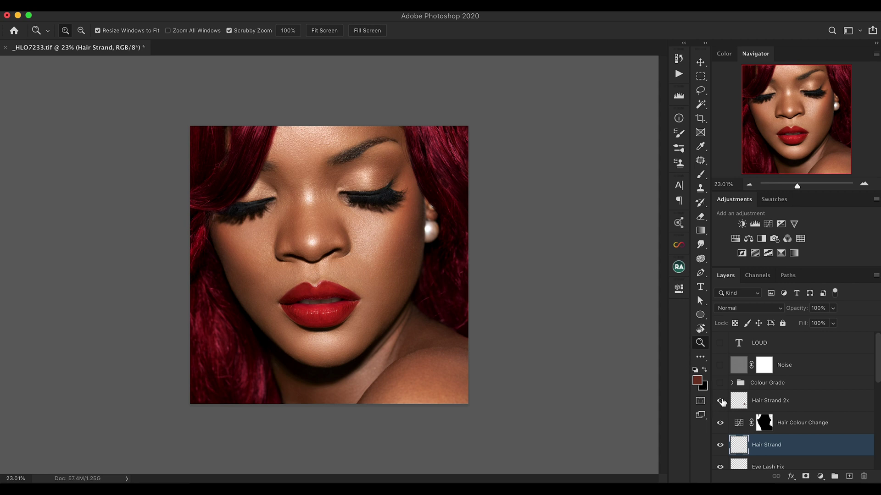
pyautogui.click(720, 383)
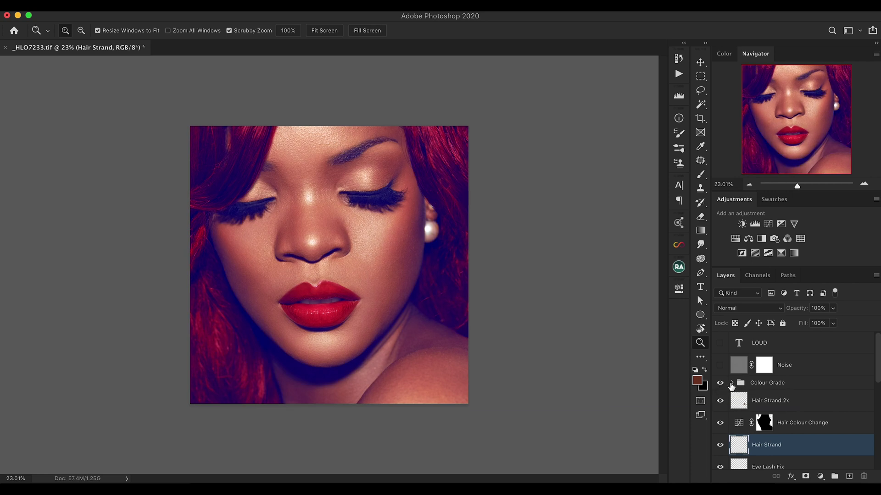
pyautogui.click(739, 383)
pyautogui.click(733, 383)
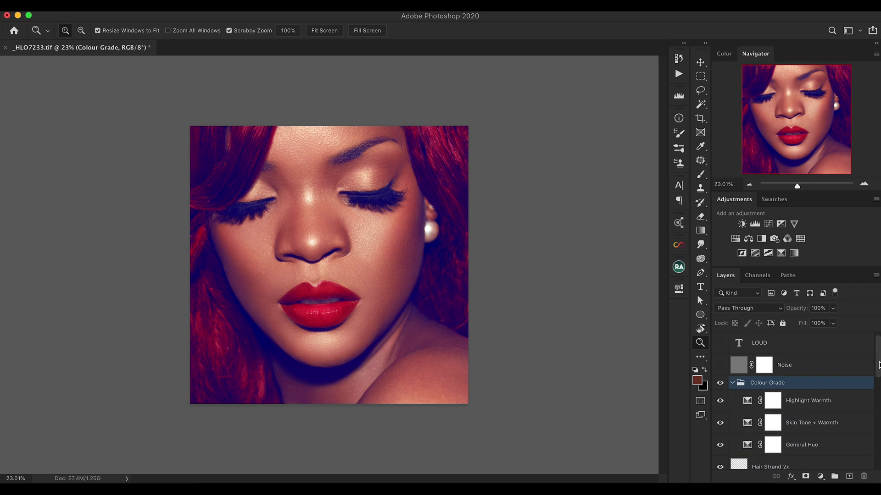
pyautogui.scroll(-1, 879, 364)
pyautogui.click(720, 378)
pyautogui.click(719, 400)
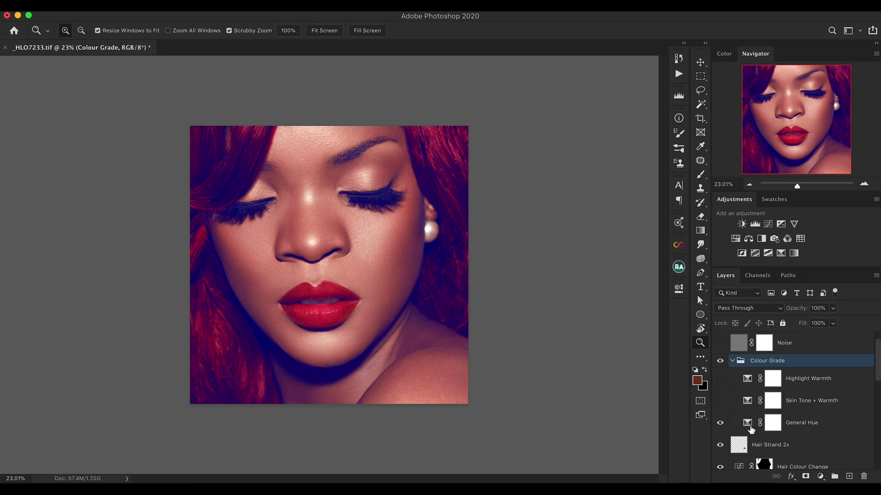
# - Select the General Hue layer and compare the portrait with it off and on
pyautogui.click(797, 423)
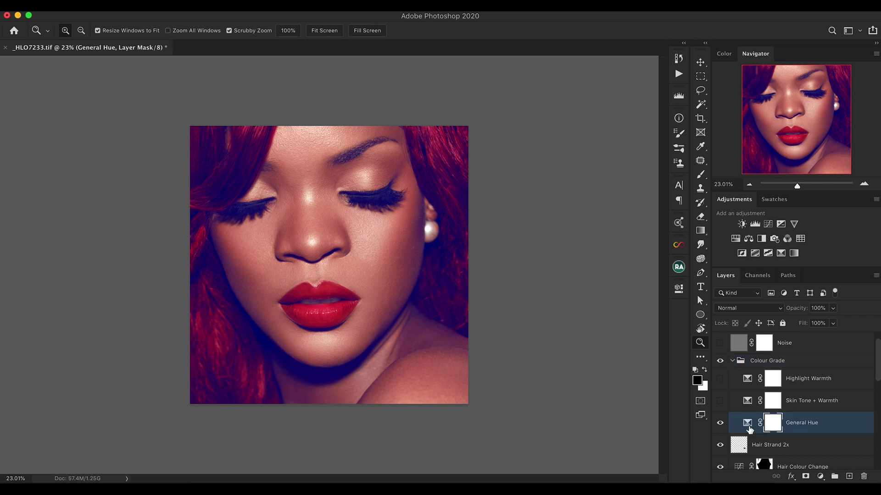
pyautogui.click(720, 423)
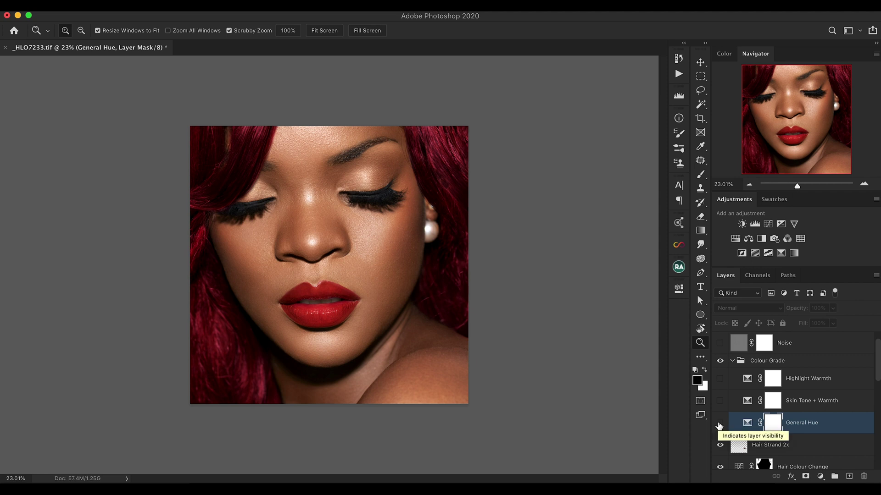
pyautogui.click(719, 424)
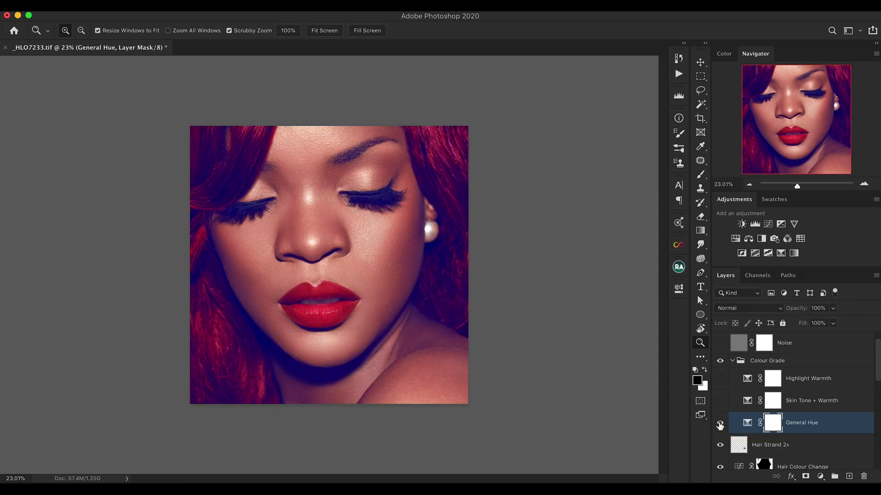
# - Open the General Hue layer's Selective Color settings and review the Reds and Yellows
pyautogui.doubleClick(748, 424)
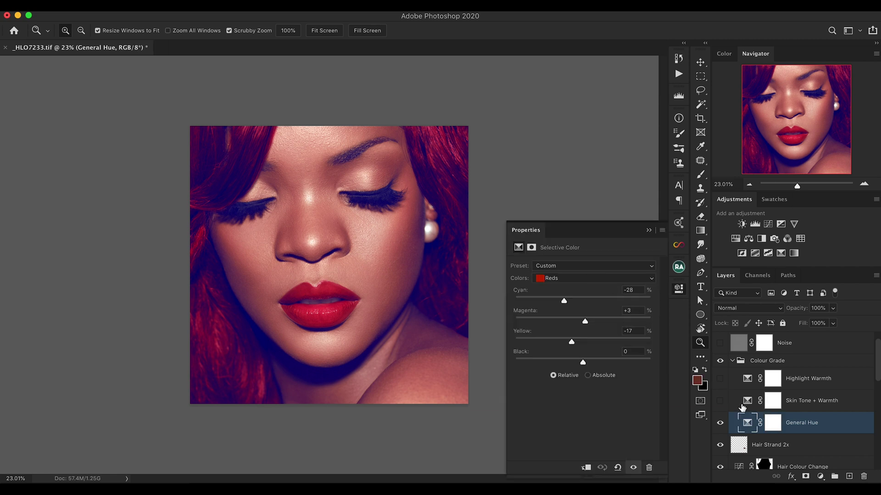
pyautogui.click(578, 283)
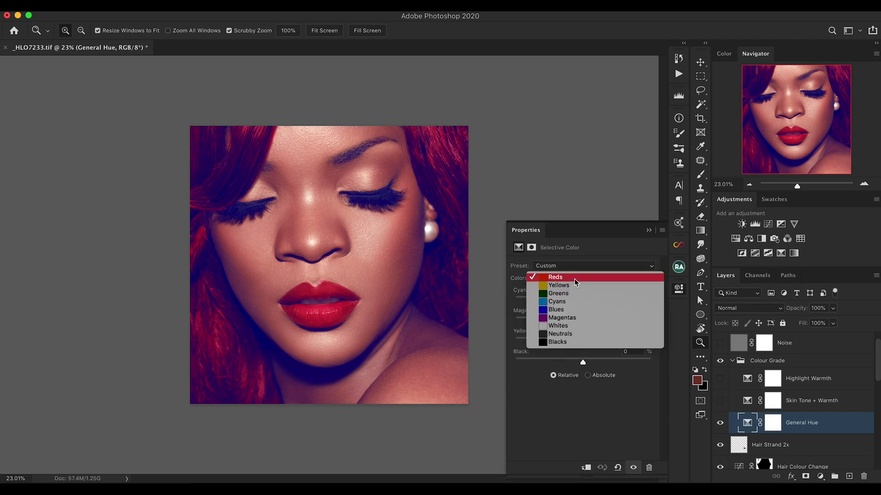
pyautogui.click(574, 279)
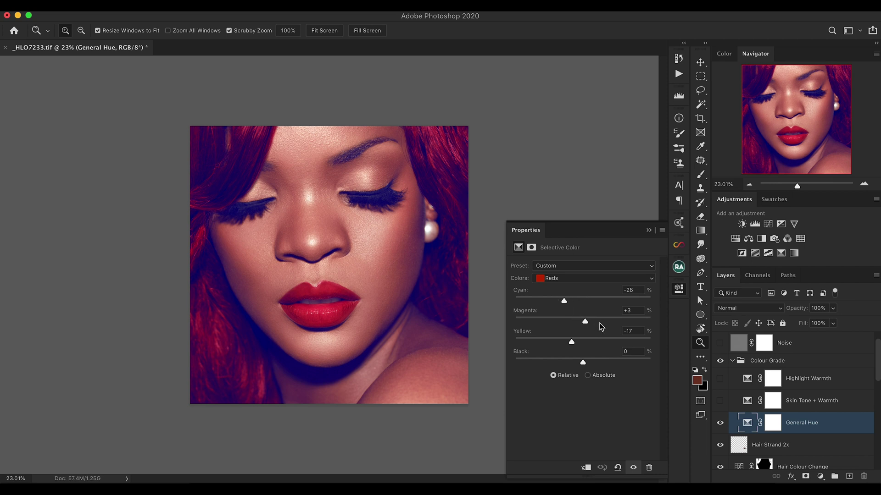
pyautogui.click(557, 279)
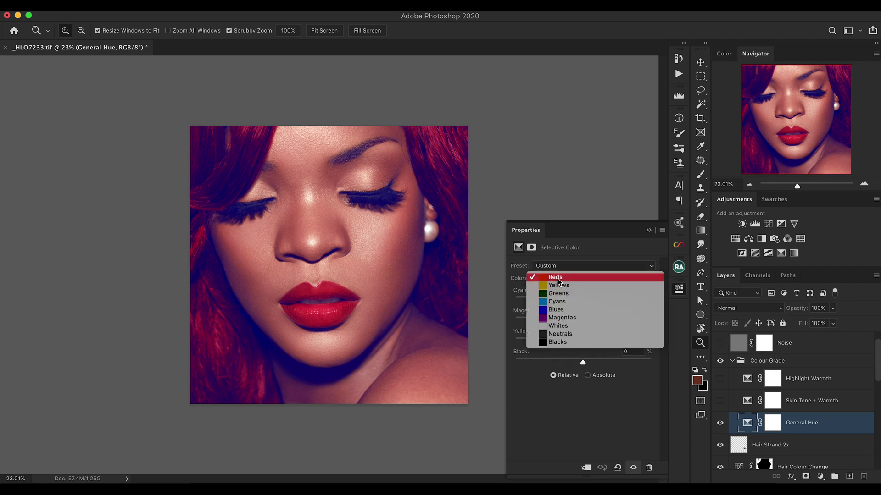
pyautogui.click(559, 286)
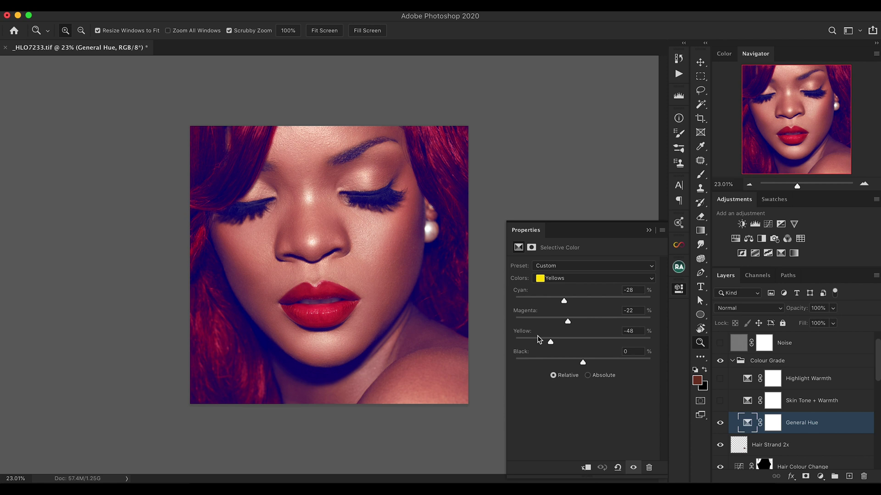
# - Review the General Hue layer's Selective Color settings for Whites, Neutrals and Blacks
pyautogui.click(573, 278)
pyautogui.click(569, 285)
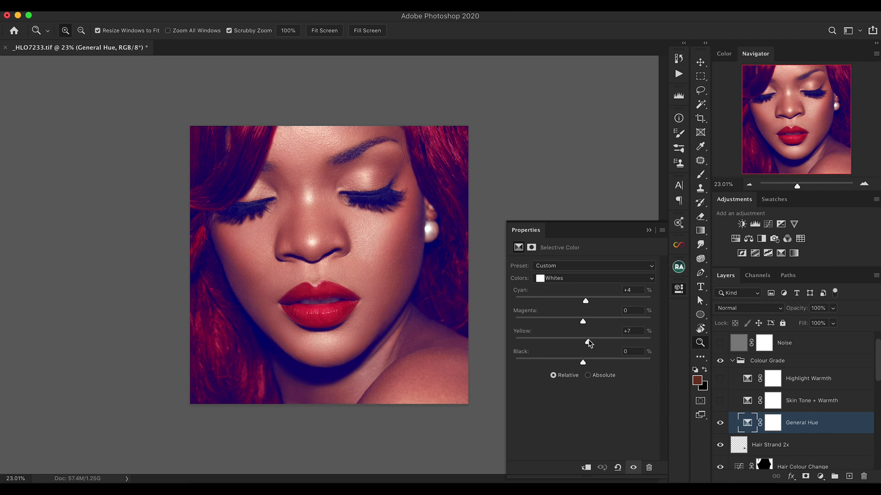
pyautogui.click(571, 280)
pyautogui.click(569, 287)
pyautogui.click(565, 279)
pyautogui.click(565, 288)
# - Try Yellow amounts of +2, -100 and -57 for the Blacks in the General Hue layer and compare the shadows
pyautogui.moveTo(554, 342)
pyautogui.mouseDown()
pyautogui.moveTo(592, 340)
pyautogui.moveTo(551, 344)
pyautogui.mouseUp()
pyautogui.press('\\')
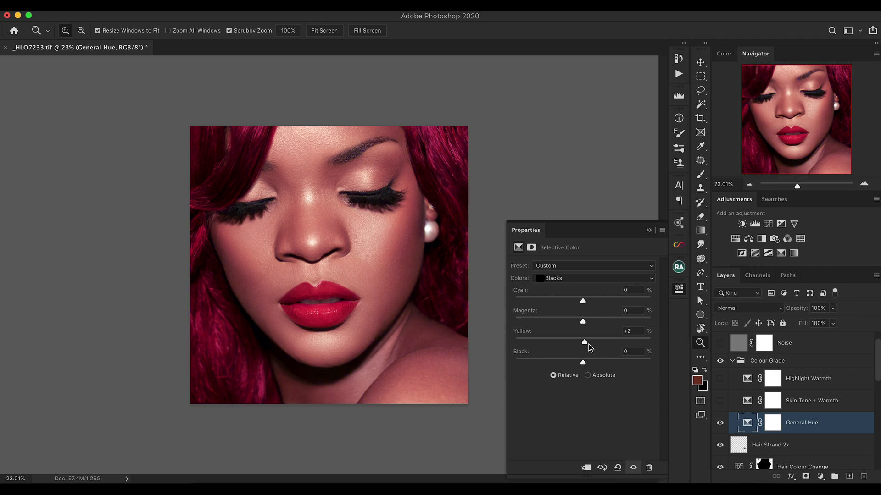
pyautogui.press('\\')
pyautogui.moveTo(550, 341); pyautogui.dragTo(496, 342)
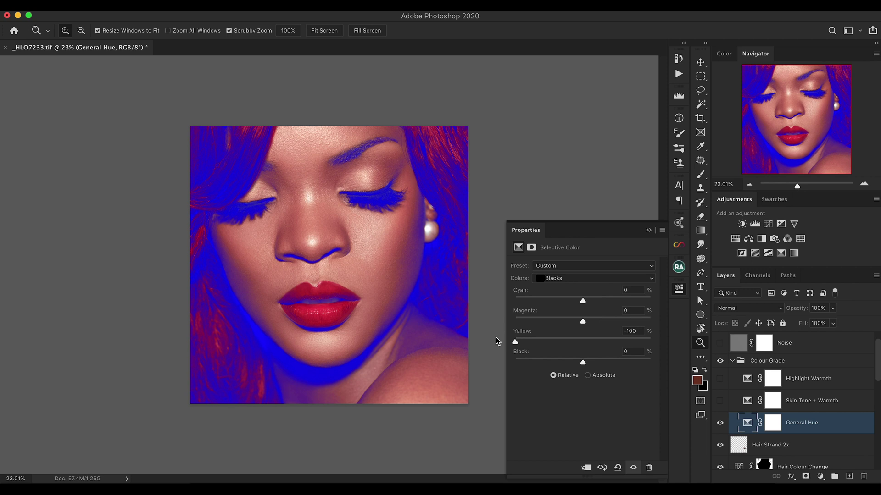
pyautogui.moveTo(495, 342); pyautogui.dragTo(545, 342)
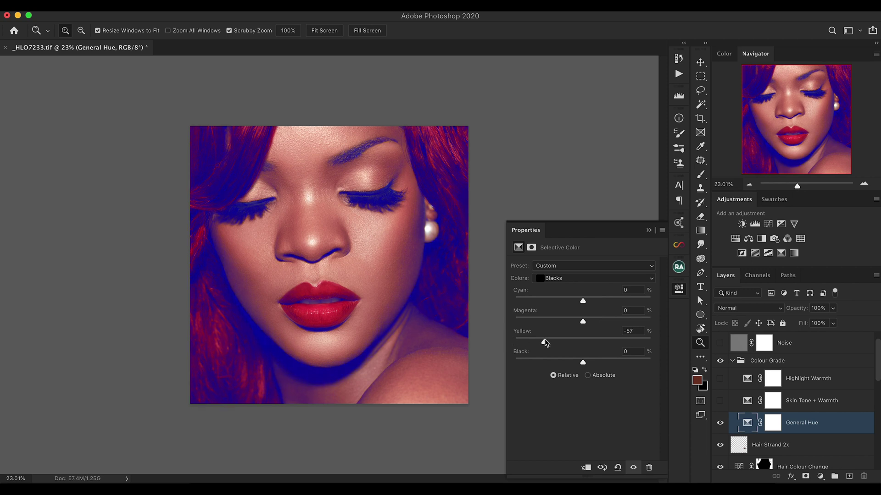
pyautogui.moveTo(548, 340); pyautogui.dragTo(551, 340)
# - Show the Skin Tone + Warmth layer and review its Selective Color settings for Reds, Yellows and Blacks
pyautogui.click(747, 402)
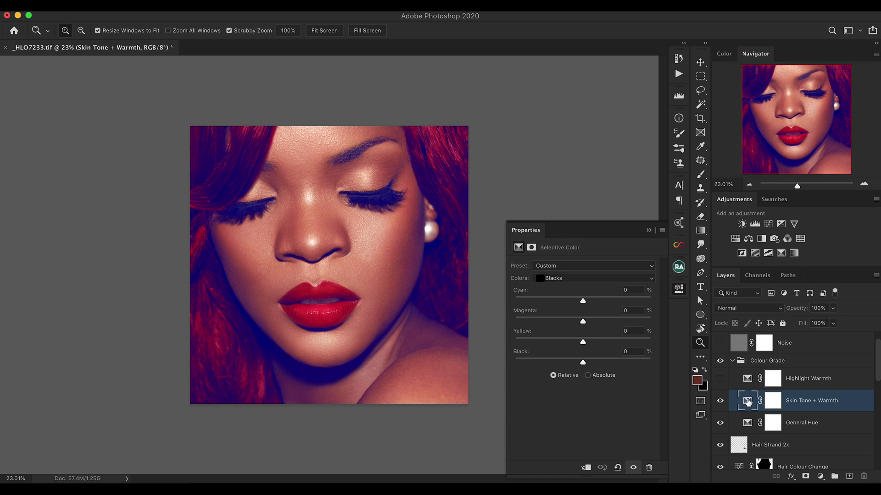
pyautogui.click(565, 278)
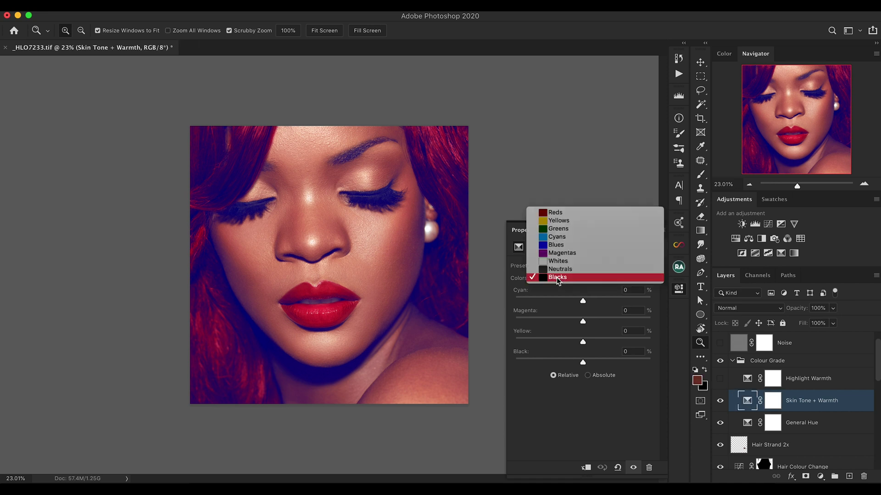
pyautogui.click(557, 213)
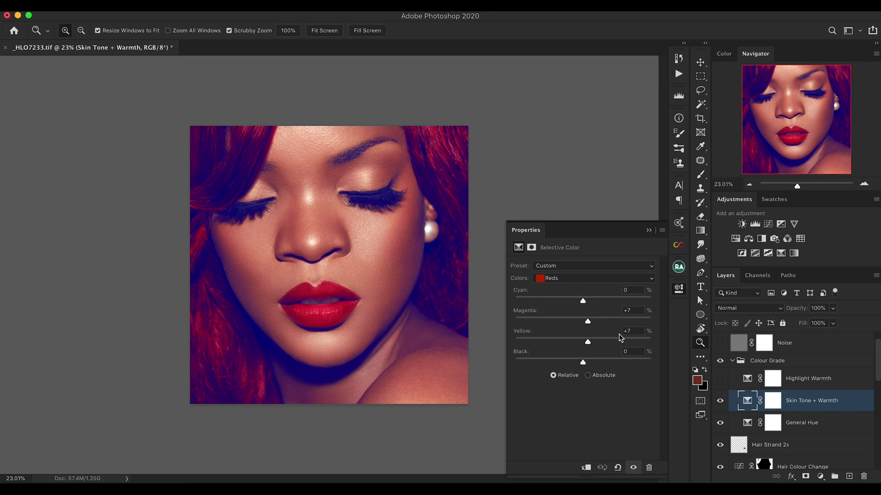
pyautogui.click(567, 280)
pyautogui.click(568, 286)
pyautogui.click(565, 279)
pyautogui.click(565, 280)
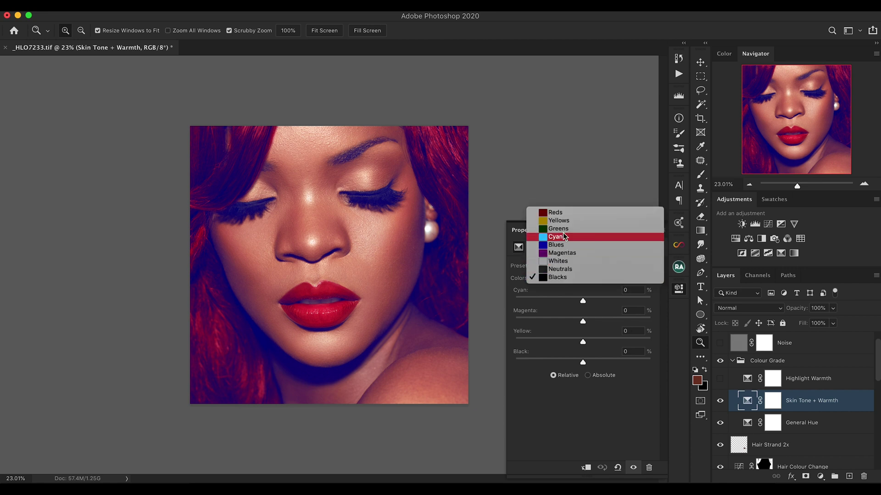
pyautogui.click(558, 212)
pyautogui.click(566, 279)
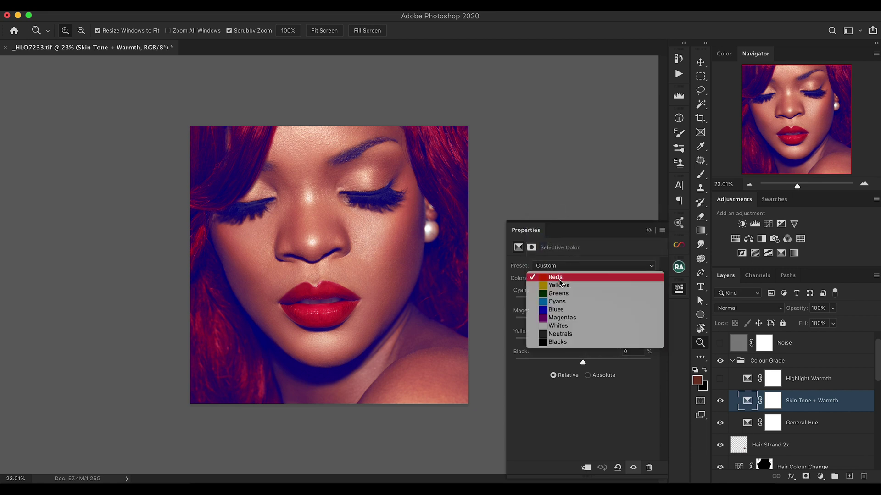
pyautogui.click(559, 285)
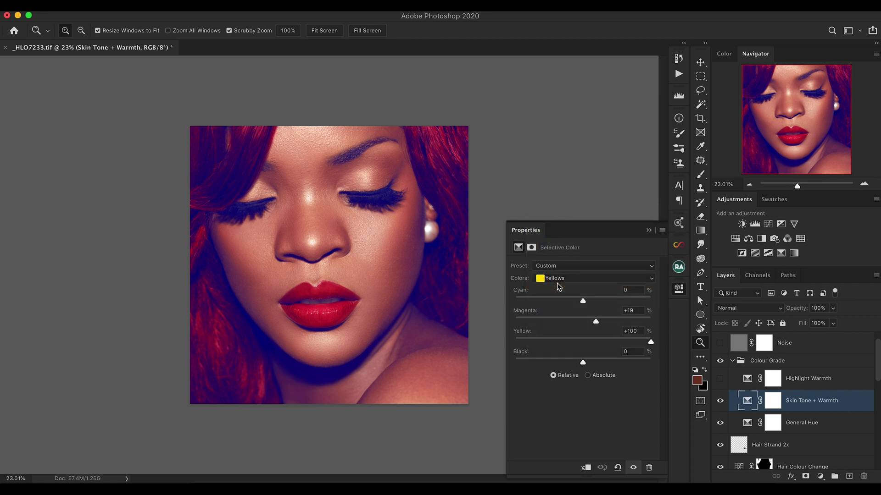
# - Compare the portrait with the Skin Tone + Warmth layer off and on
pyautogui.click(720, 402)
pyautogui.click(720, 402)
pyautogui.click(720, 402)
pyautogui.click(720, 402)
# - Show the Highlight Warmth layer and review its Selective Color settings for Whites
pyautogui.scroll(-1, 720, 381)
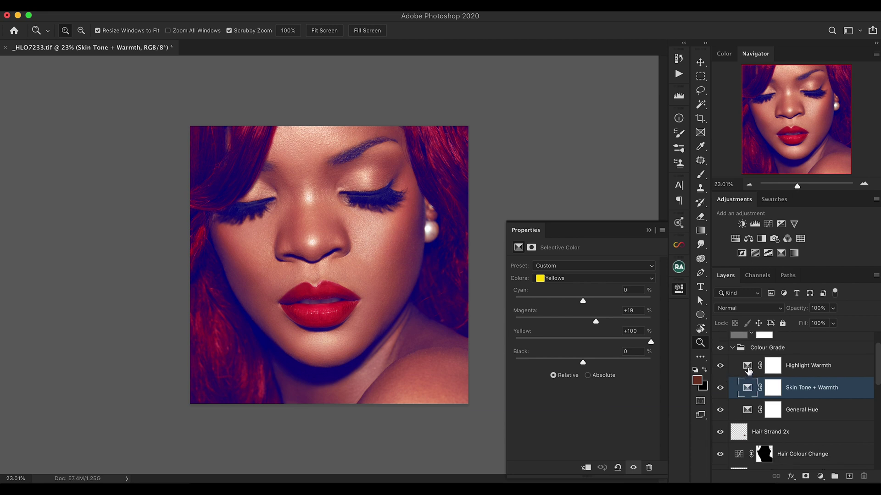
pyautogui.click(746, 367)
pyautogui.click(563, 278)
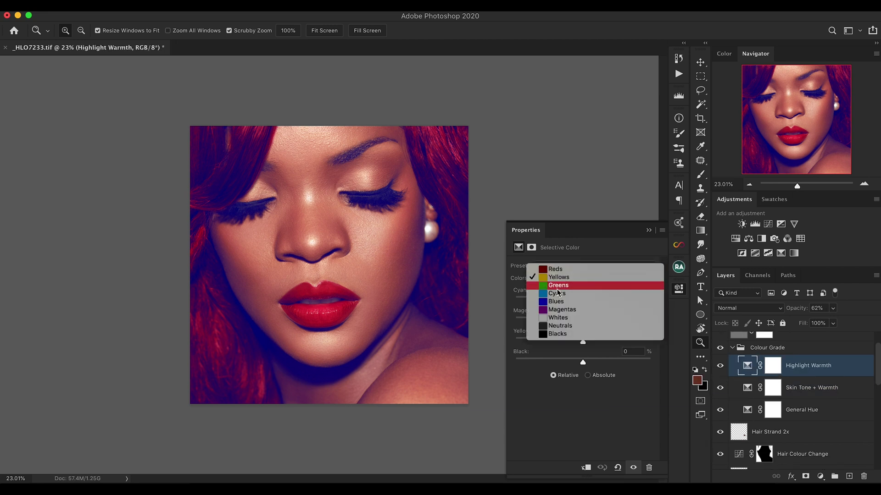
pyautogui.click(558, 321)
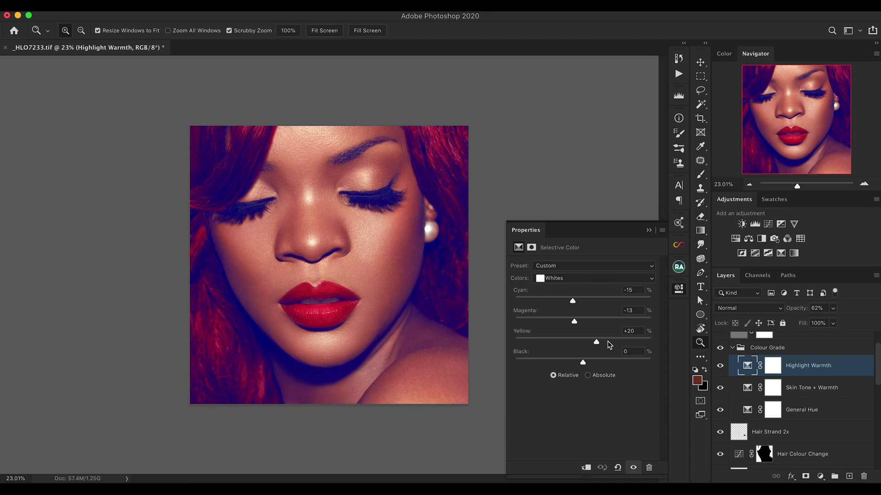
# - Collapse the Colour Grade group and compare the portrait with the whole group off and on
pyautogui.click(733, 349)
pyautogui.scroll(1, 730, 365)
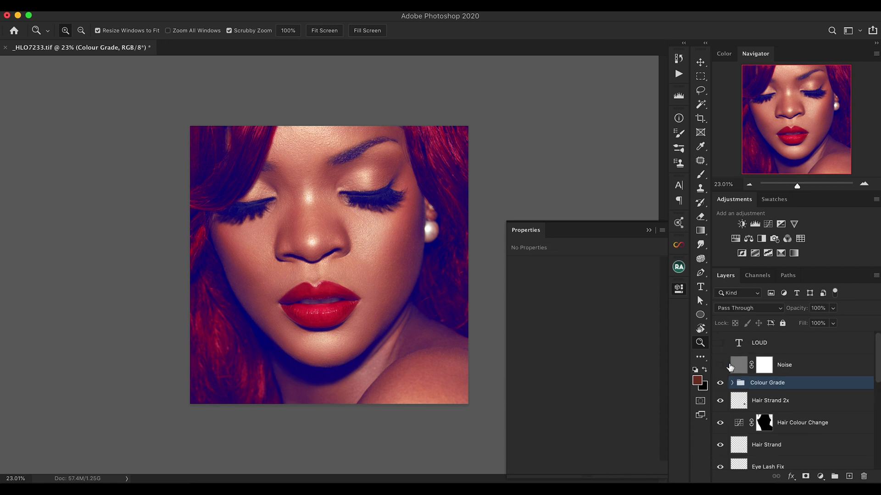
pyautogui.click(720, 383)
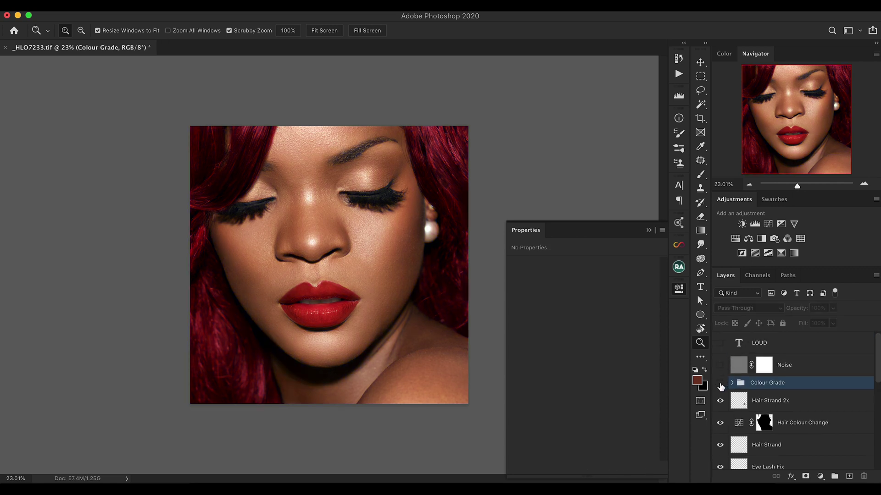
pyautogui.click(720, 383)
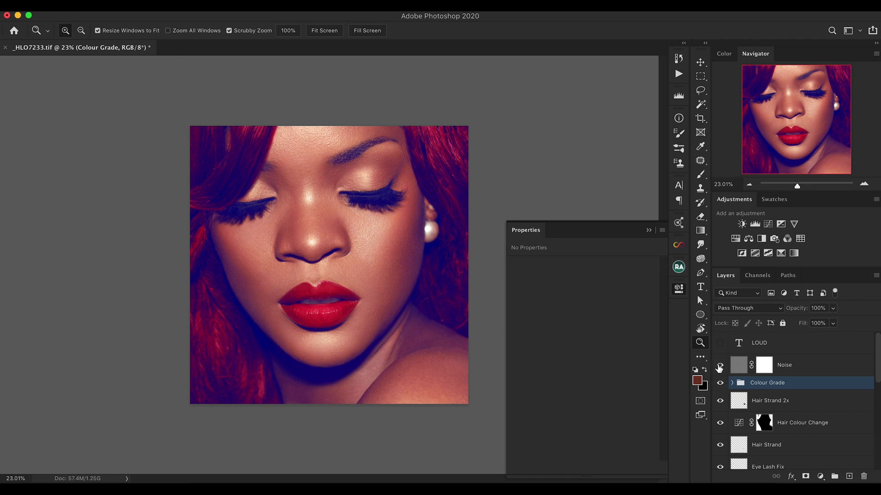
# - Show the Noise layer and compare the skin and lashes up close with it off and on
pyautogui.moveTo(373, 223); pyautogui.dragTo(402, 216)
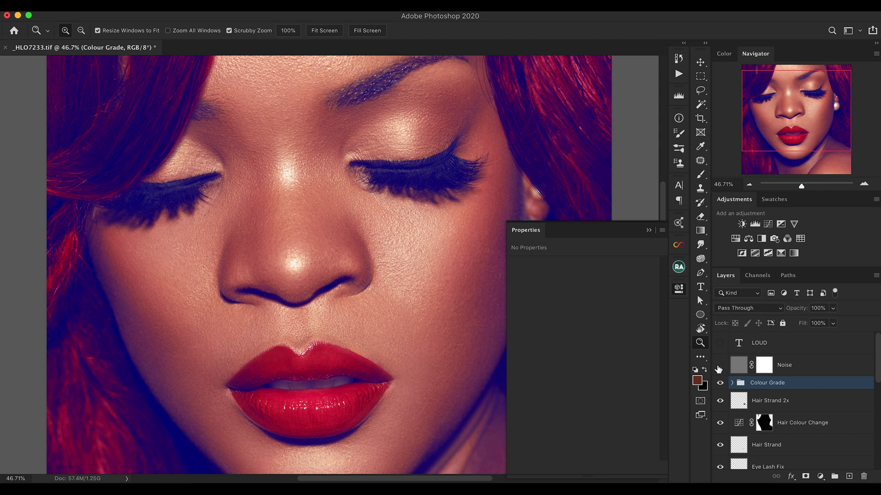
pyautogui.click(738, 365)
pyautogui.moveTo(387, 174); pyautogui.dragTo(458, 171)
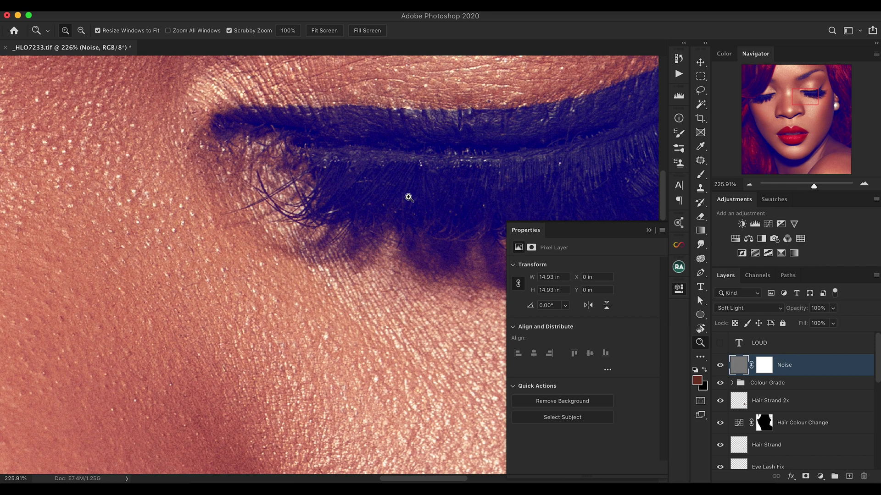
pyautogui.click(719, 365)
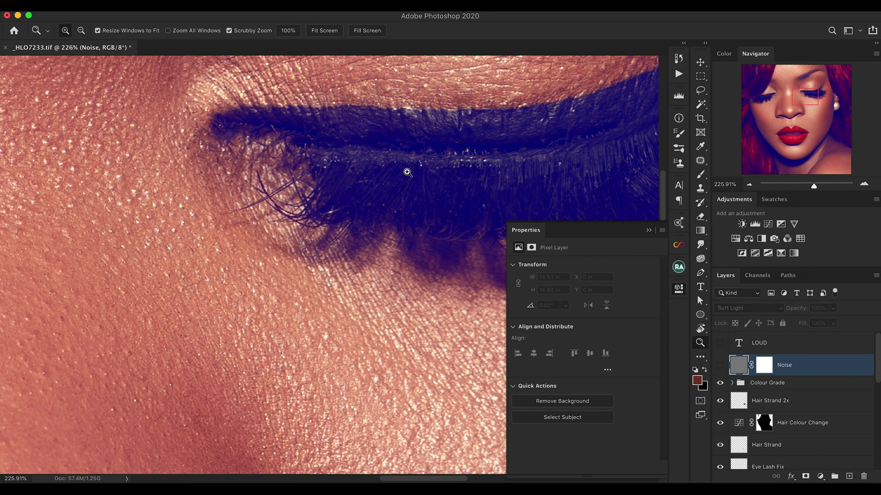
pyautogui.click(719, 365)
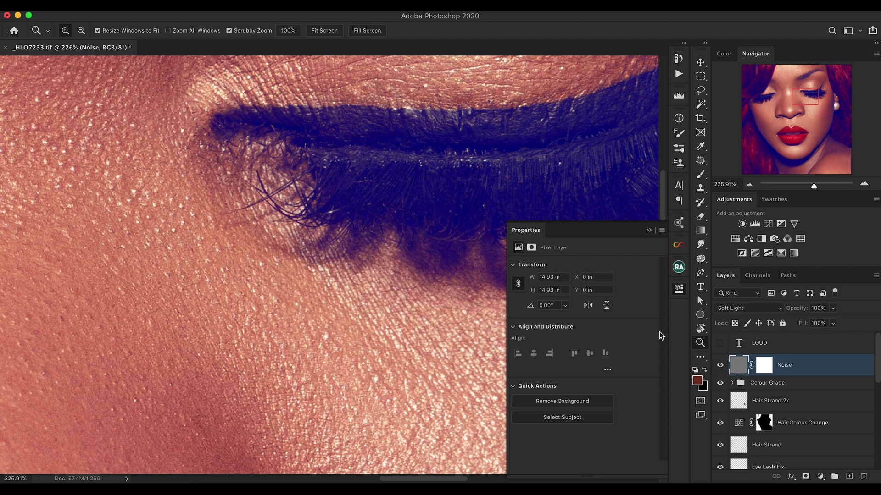
# - Close the layer properties and show the LOUD text layer over the whole portrait
pyautogui.moveTo(418, 207); pyautogui.dragTo(339, 216)
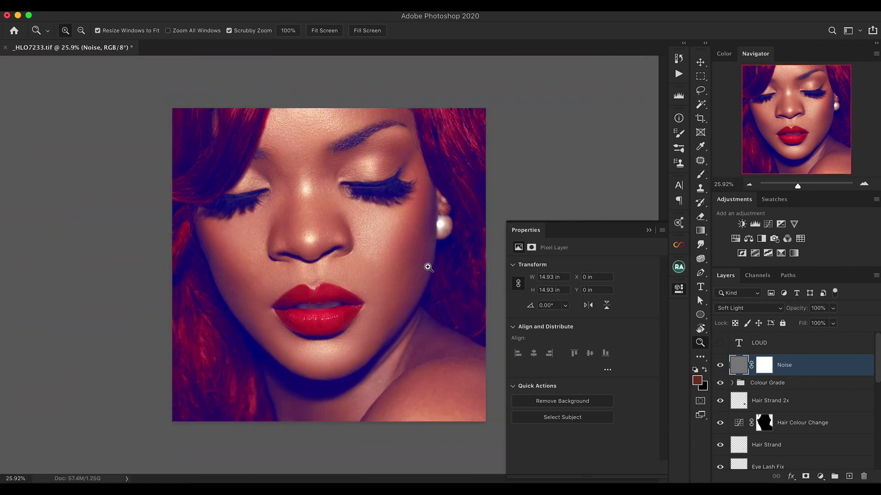
pyautogui.click(648, 230)
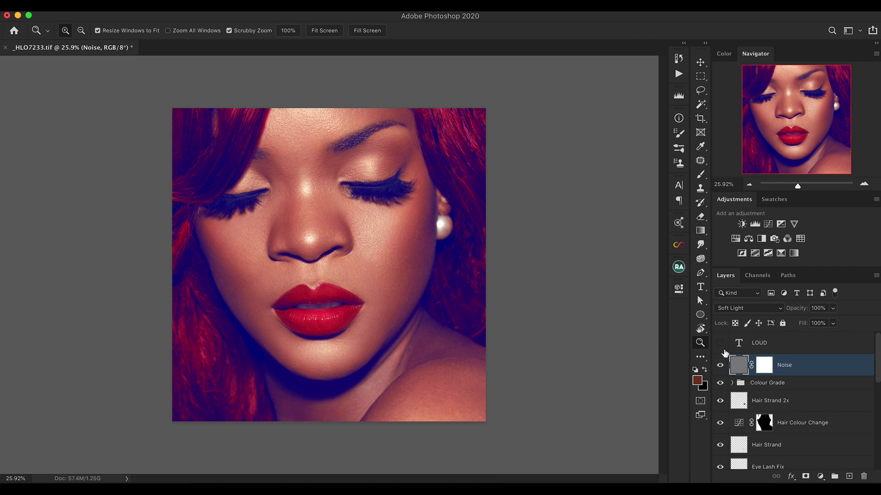
pyautogui.click(720, 344)
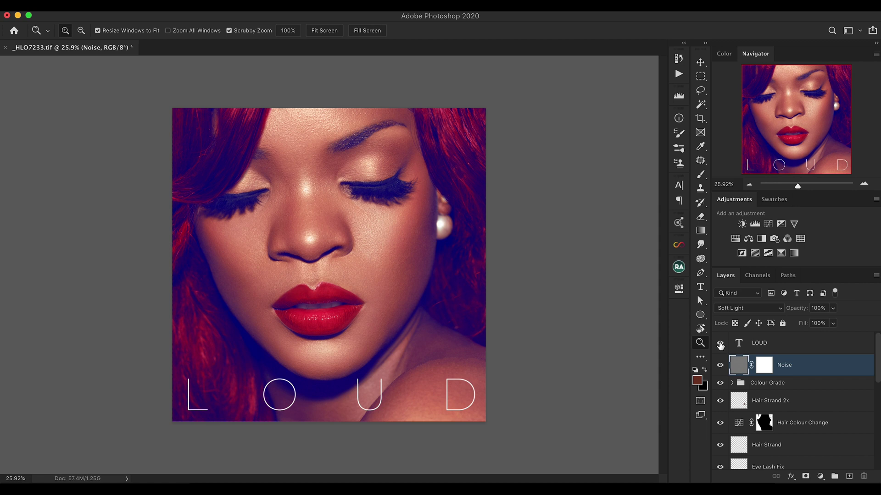